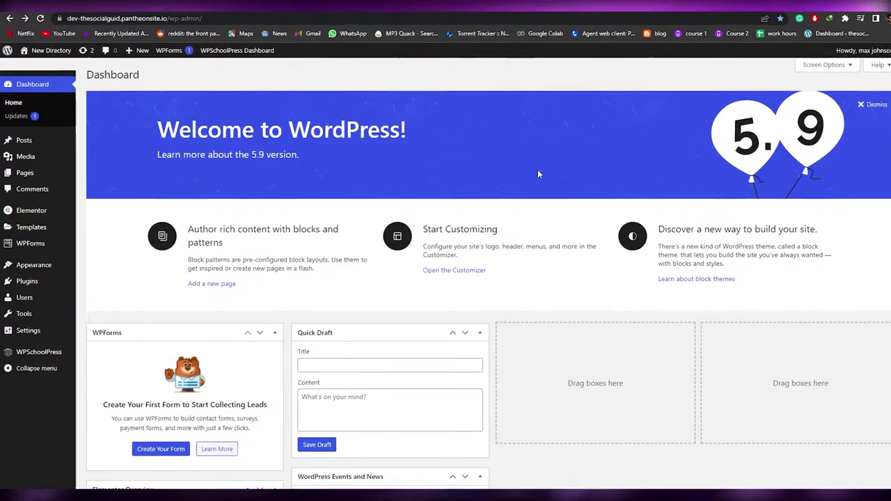
scroll(367, 225, "down", 7)
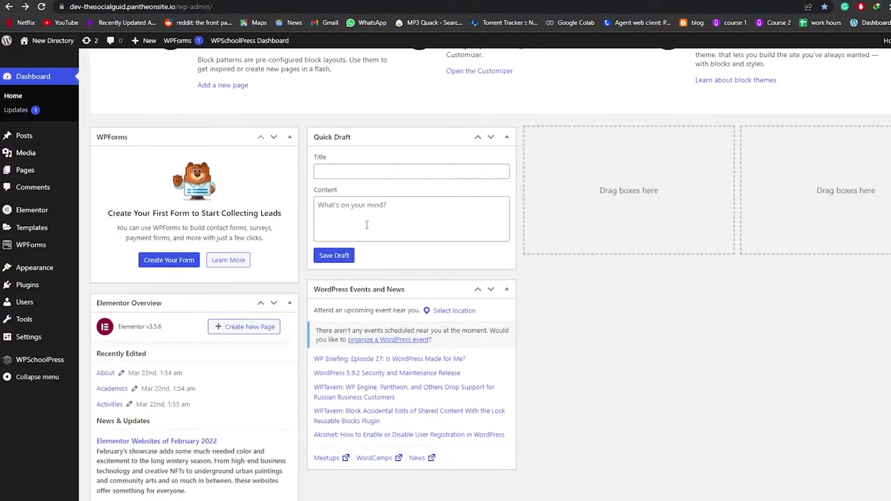
scroll(21, 229, "up", 2)
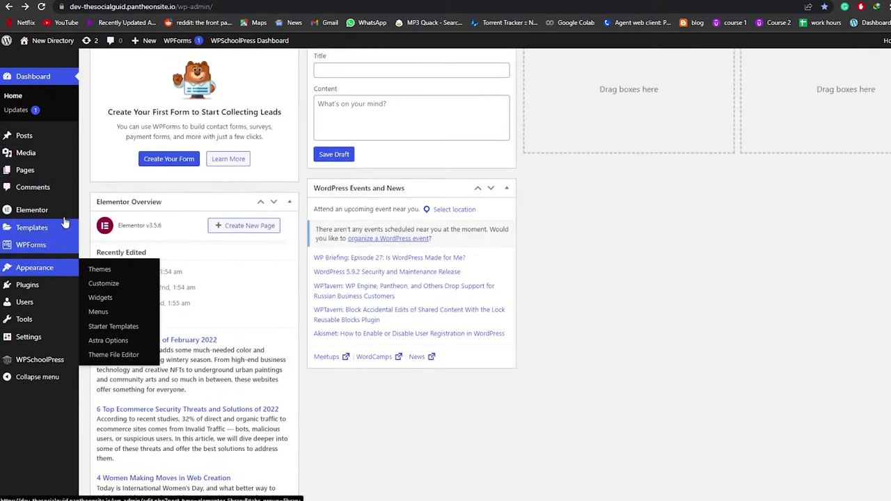
scroll(585, 400, "up", 3)
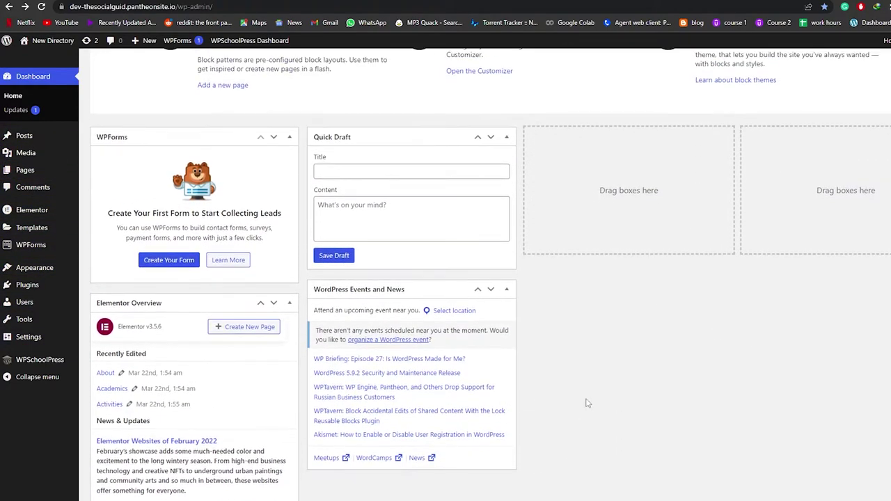
scroll(593, 406, "down", 1)
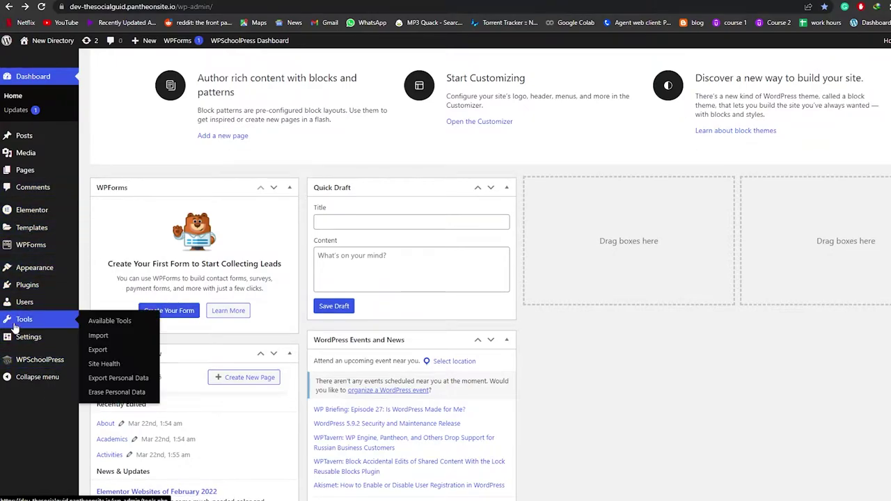
Step: Open the live site in a new tab and look through its home page down to the customer testimonials
mouse_move(49, 41)
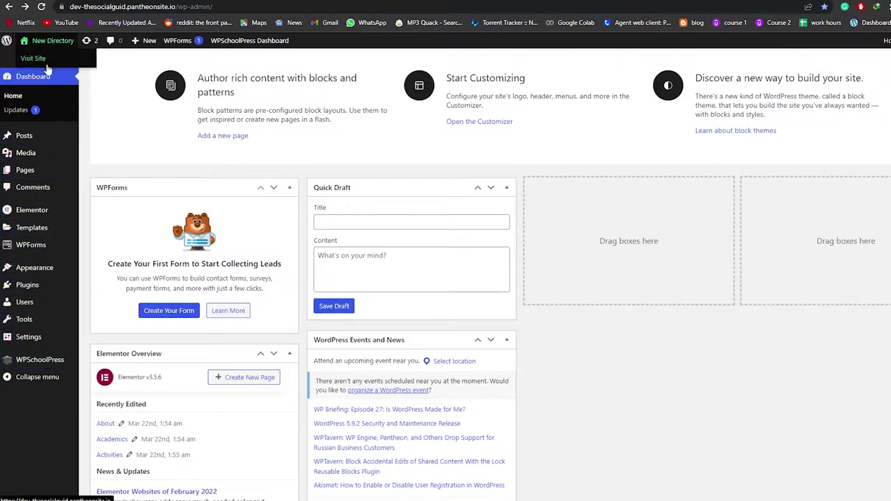
right_click(45, 58)
left_click(59, 63)
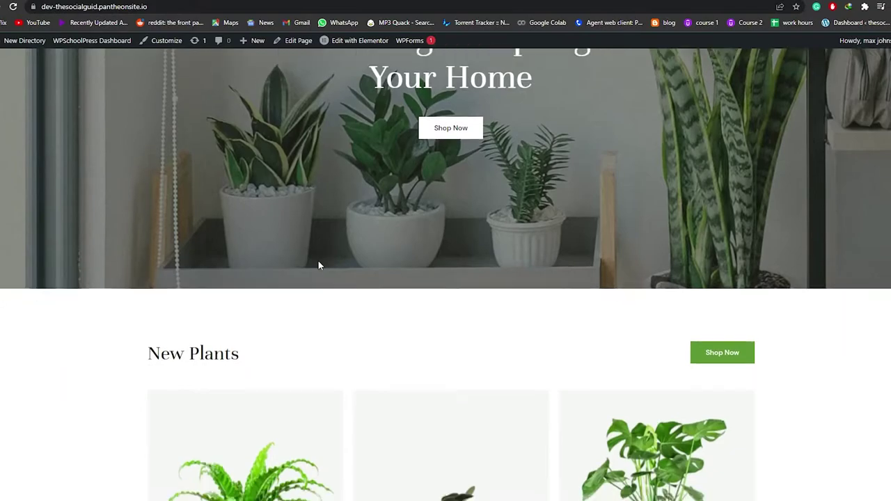
scroll(319, 265, "down", 5)
scroll(320, 265, "up", 8)
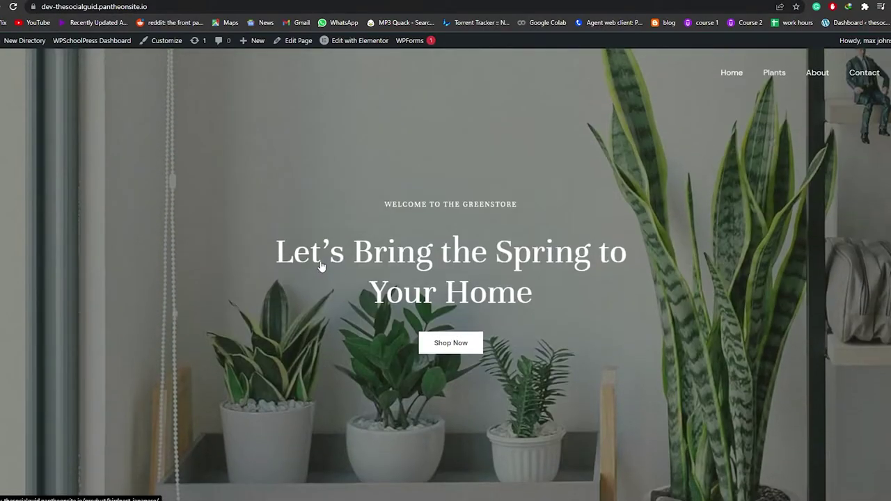
scroll(551, 256, "down", 2)
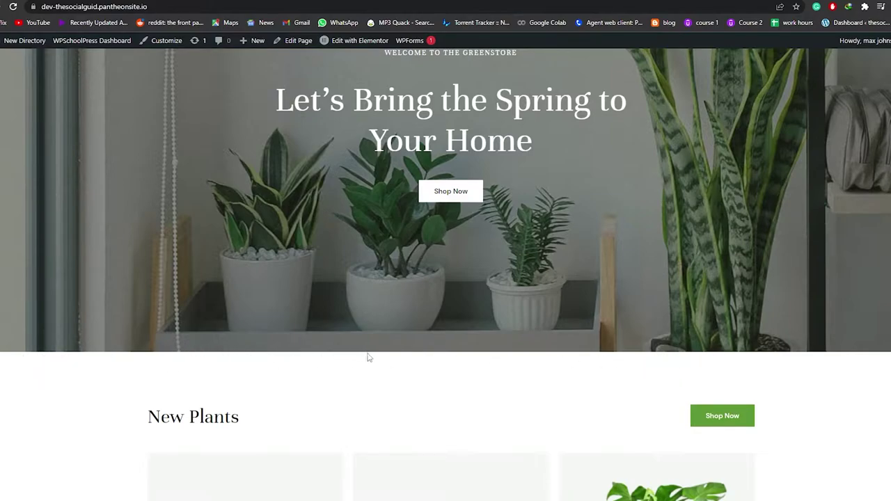
scroll(606, 348, "down", 10)
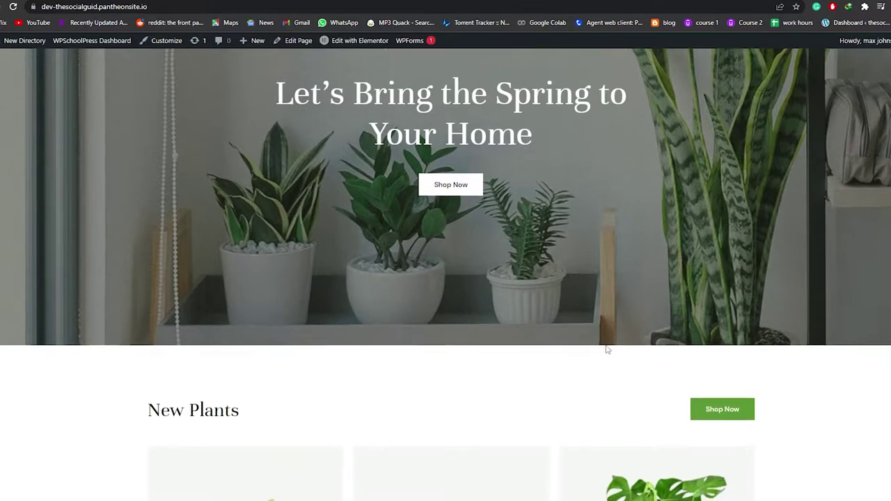
scroll(345, 373, "down", 10)
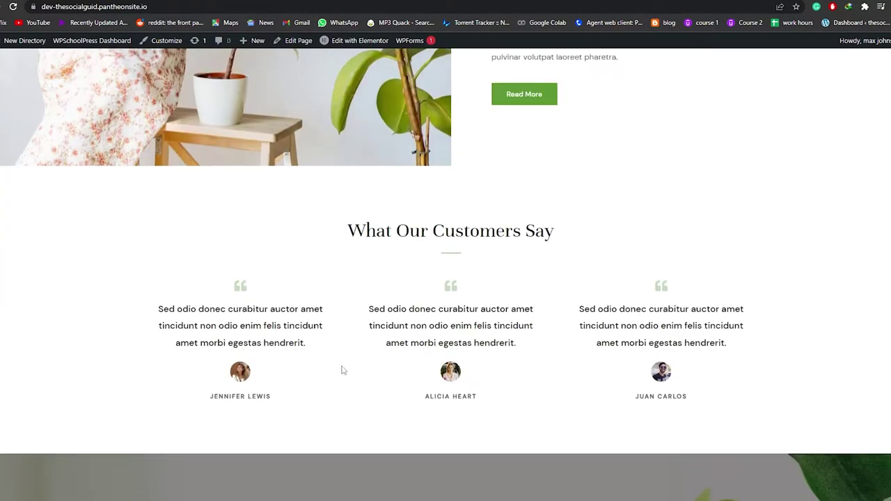
scroll(336, 390, "up", 20)
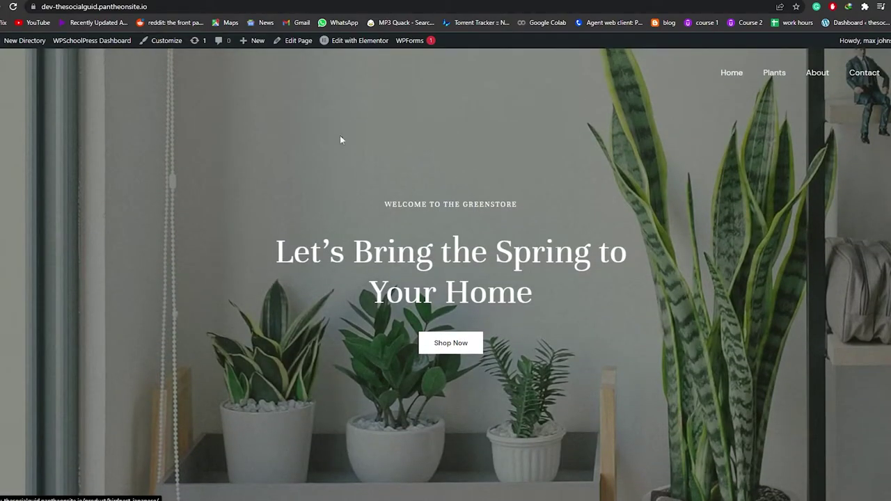
Step: Open the home page for editing with Elementor and examine its sections from the hero to the gift card banner
mouse_move(353, 51)
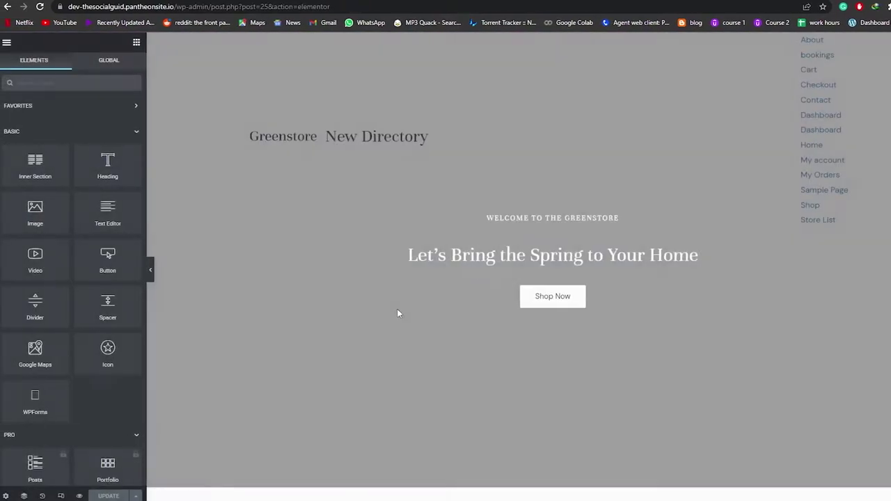
scroll(699, 335, "down", 6)
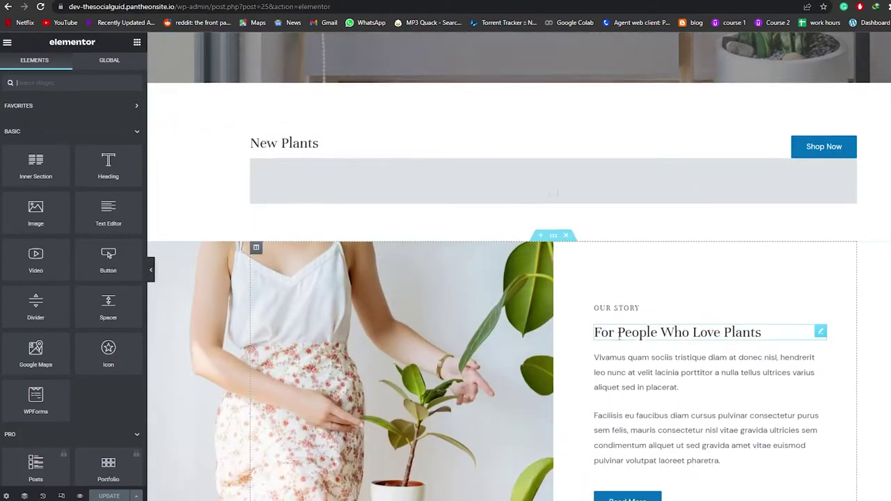
scroll(618, 335, "down", 8)
scroll(617, 344, "up", 2)
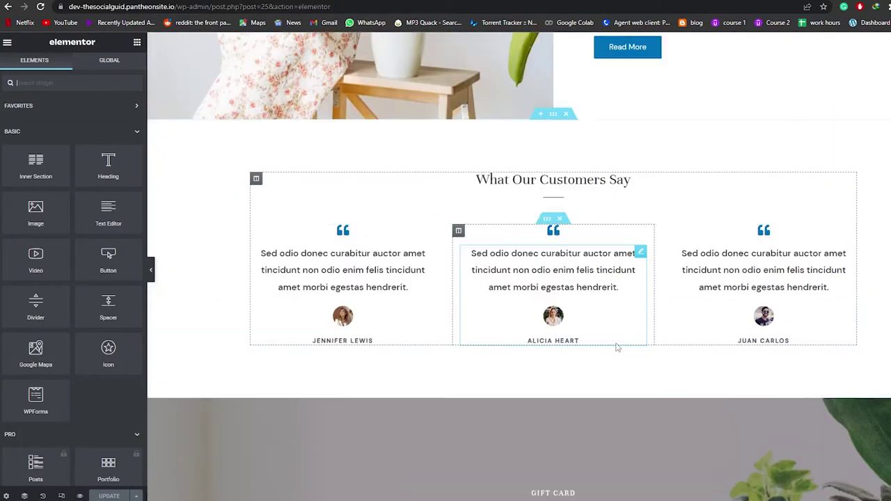
scroll(617, 347, "up", 10)
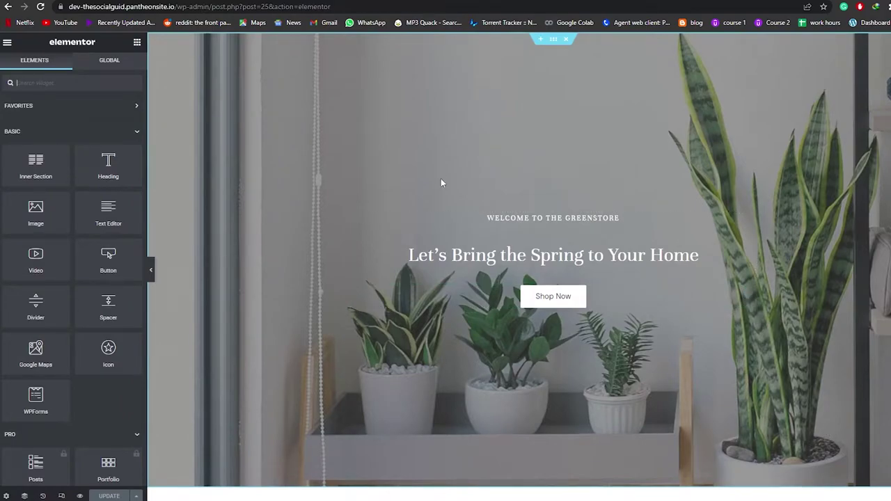
scroll(418, 181, "down", 5)
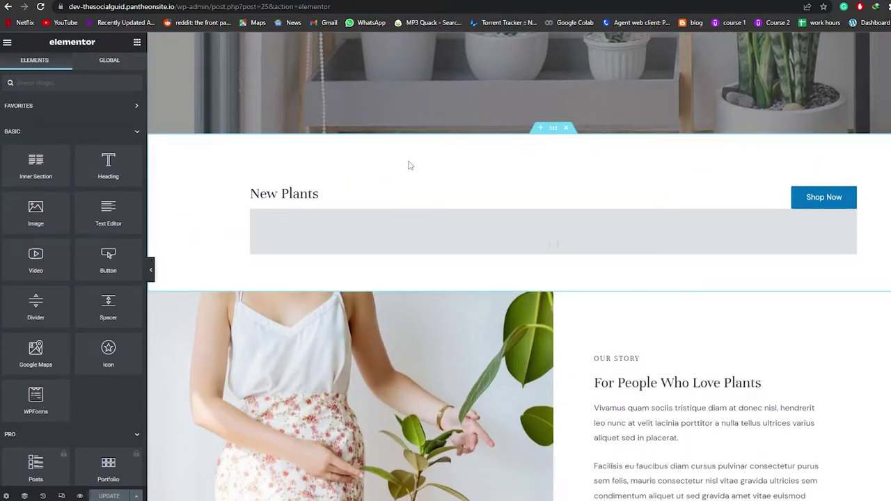
scroll(728, 313, "down", 2)
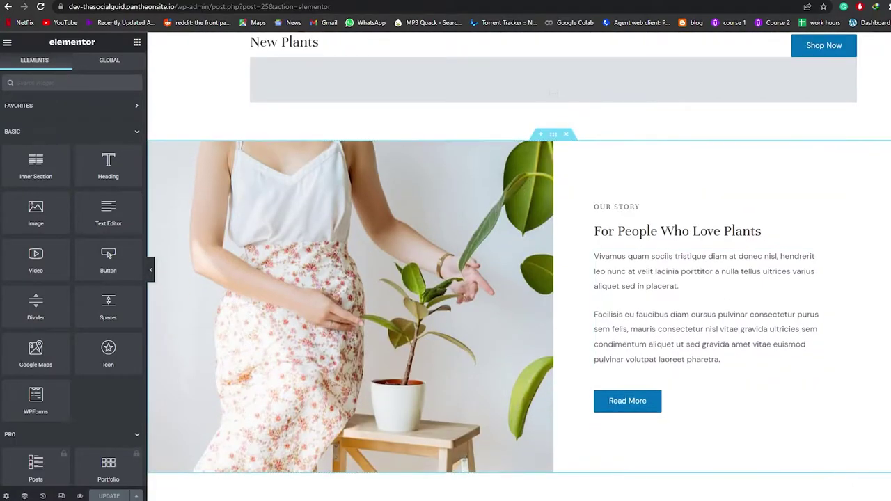
scroll(697, 313, "up", 1)
scroll(710, 390, "up", 3)
scroll(790, 330, "down", 7)
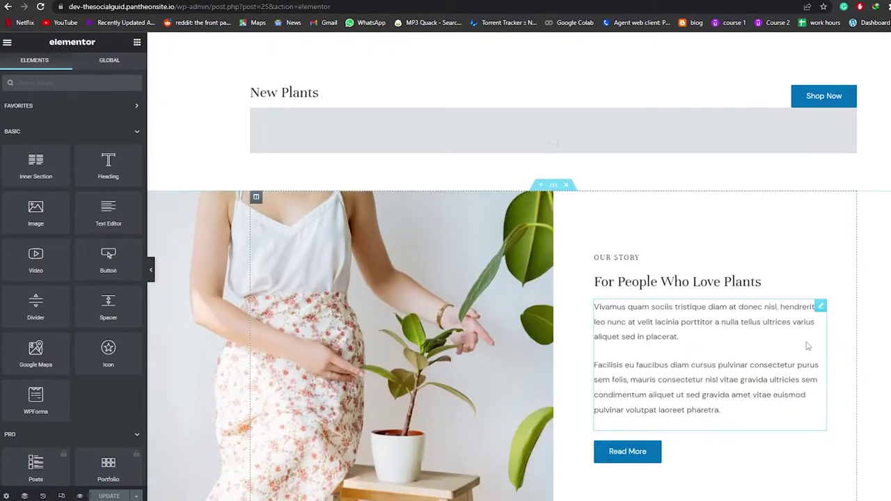
scroll(791, 330, "down", 5)
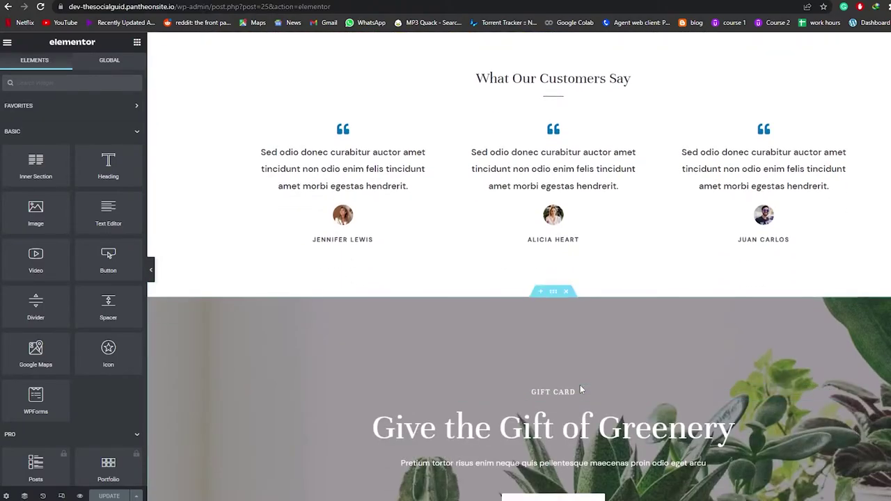
scroll(580, 388, "up", 10)
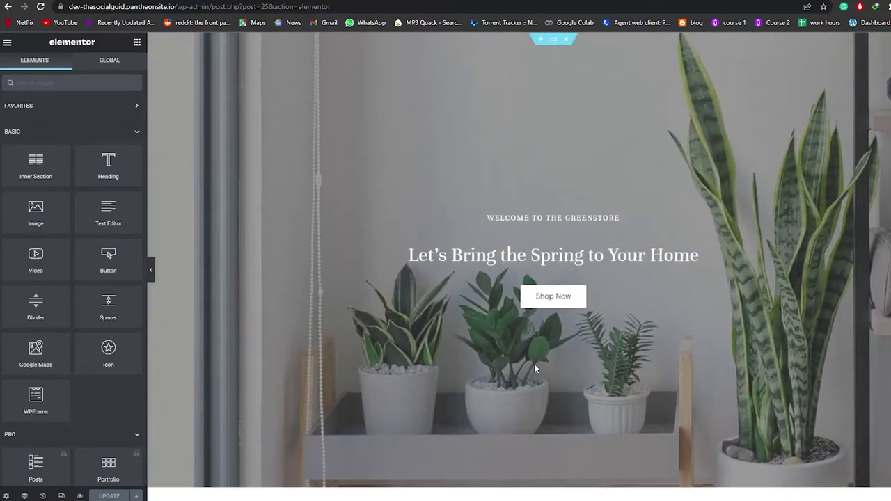
Step: Set the background of the New Plants section to a muted teal green, trying a few hues and shades
scroll(561, 385, "down", 3)
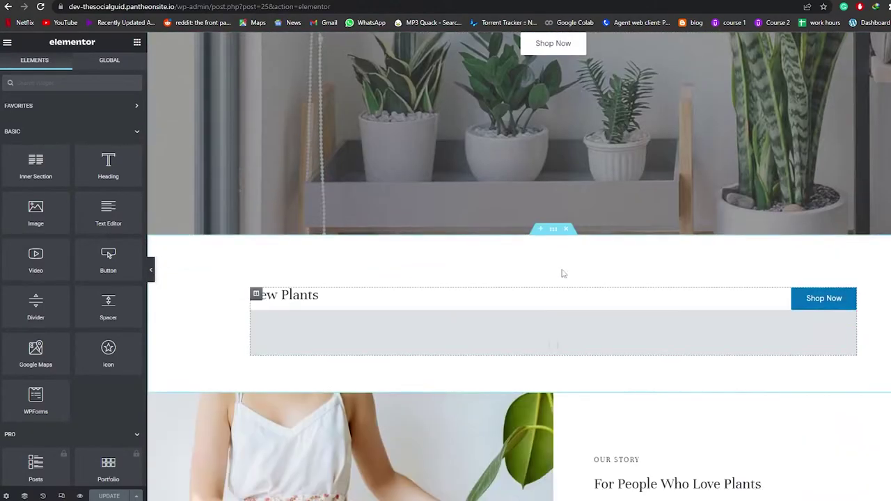
left_click(554, 230)
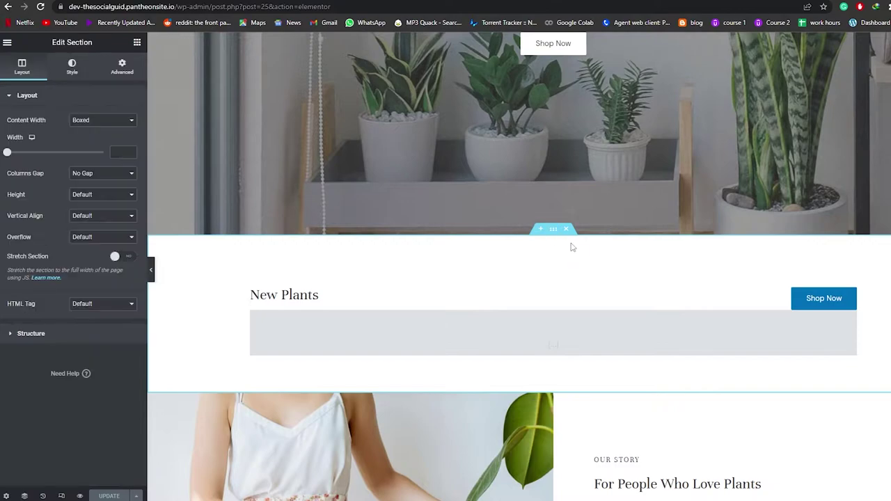
left_click(71, 66)
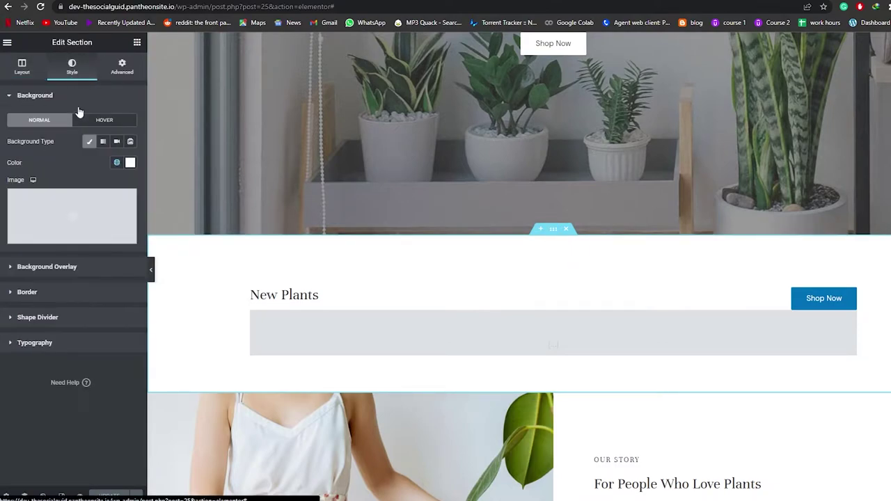
left_click(130, 164)
left_click_drag(105, 222, 57, 206)
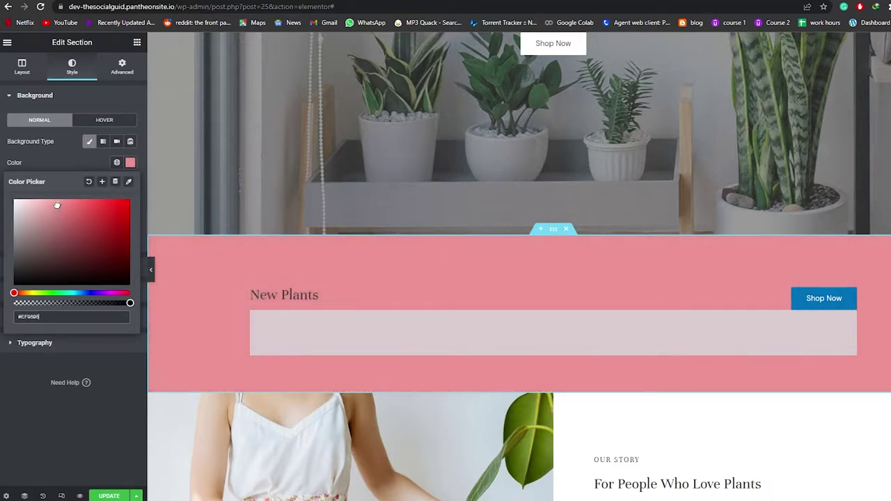
left_click_drag(40, 293, 62, 302)
left_click(77, 227)
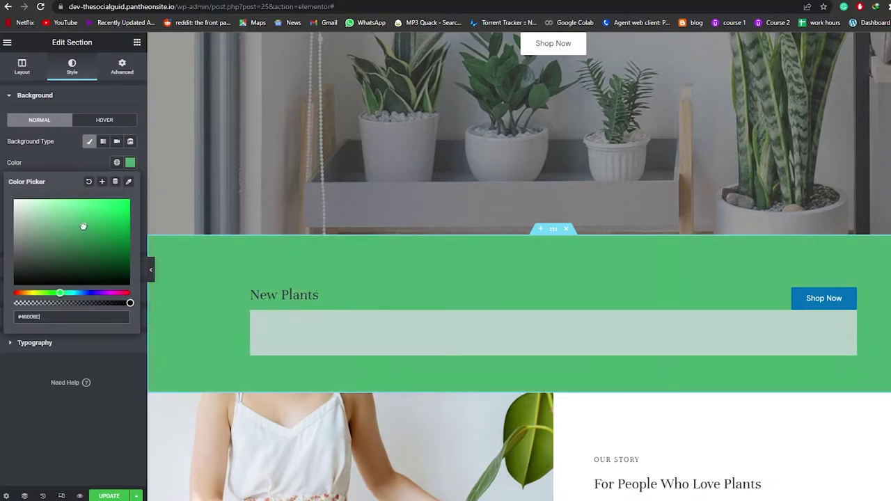
left_click_drag(83, 227, 88, 253)
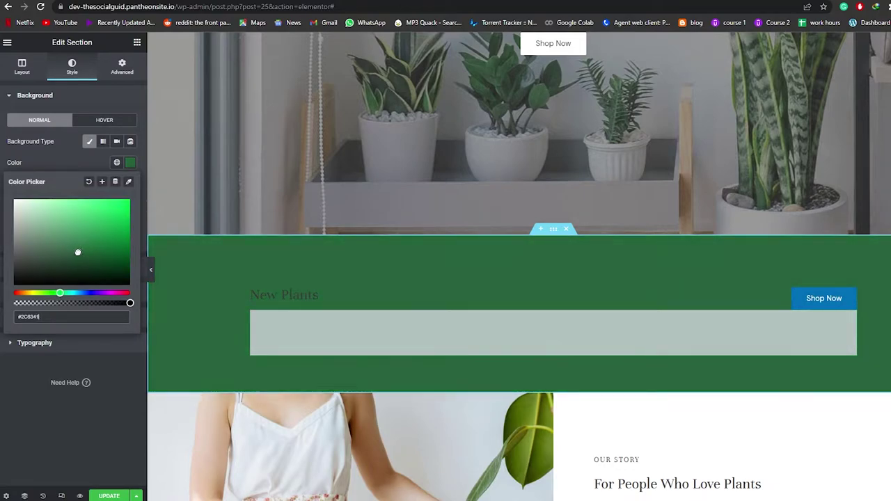
left_click_drag(60, 293, 75, 294)
mouse_move(71, 241)
left_mouse_down()
mouse_move(58, 227)
mouse_move(65, 201)
mouse_move(40, 229)
mouse_move(65, 228)
mouse_move(68, 207)
mouse_move(68, 232)
left_mouse_up()
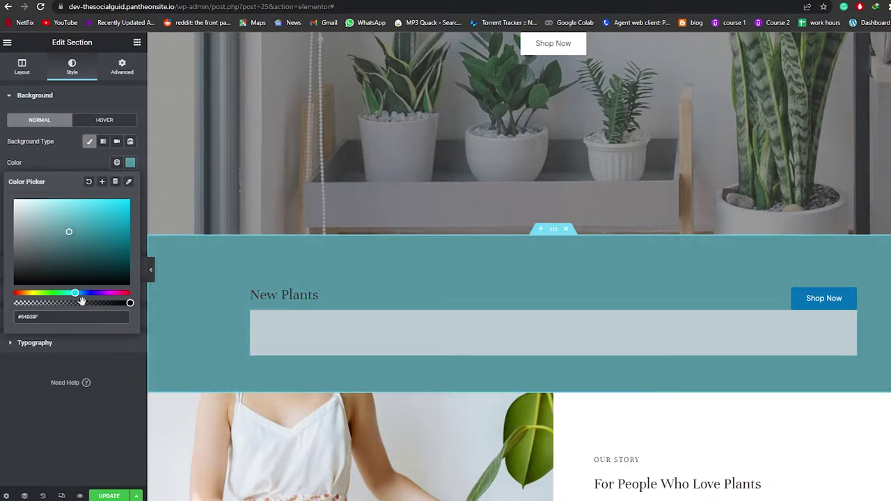
left_click_drag(82, 294, 75, 293)
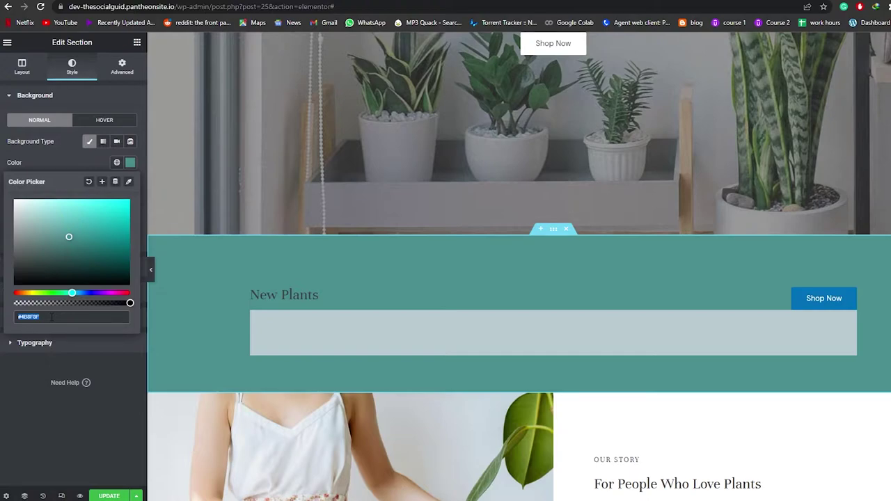
left_click(202, 265)
Step: Set the text colour of the New Plants heading to white (#FFFFFF)
triple_click(284, 296)
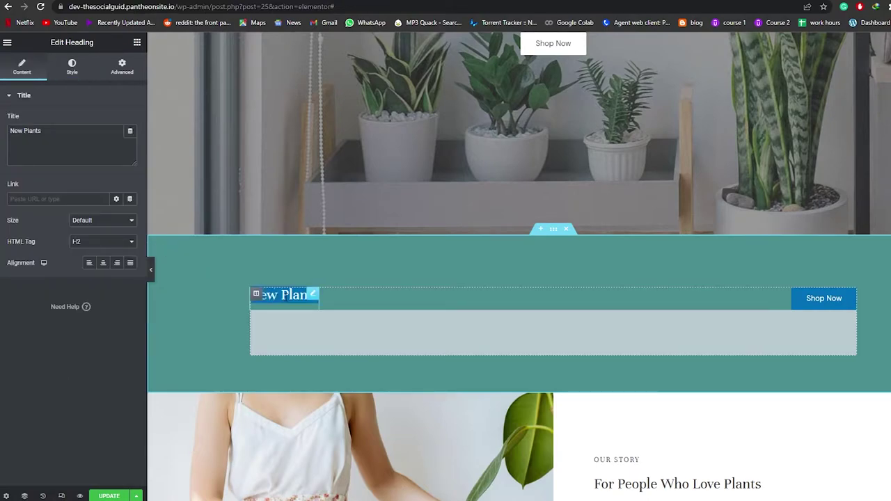
left_click(72, 66)
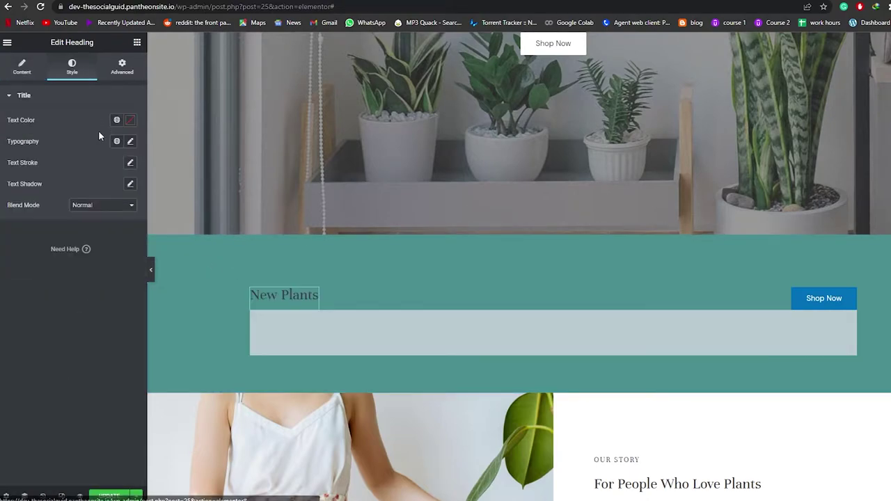
left_click(130, 120)
left_click(82, 202)
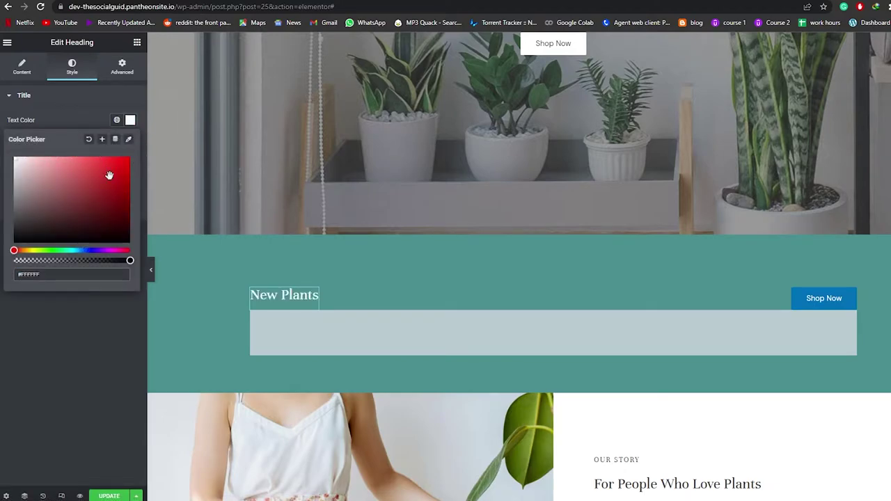
left_click(72, 333)
Step: Delete the Our Story section with the plant photo, and undo the deletion
scroll(874, 423, "down", 3)
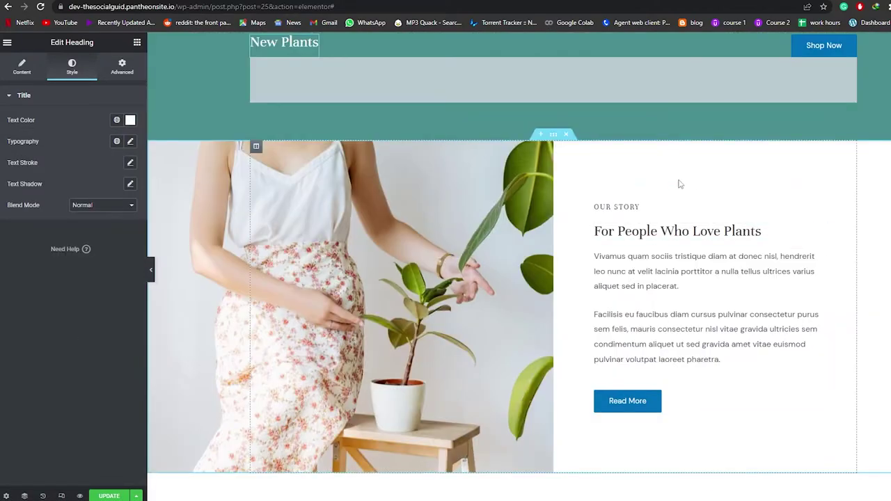
left_click(566, 135)
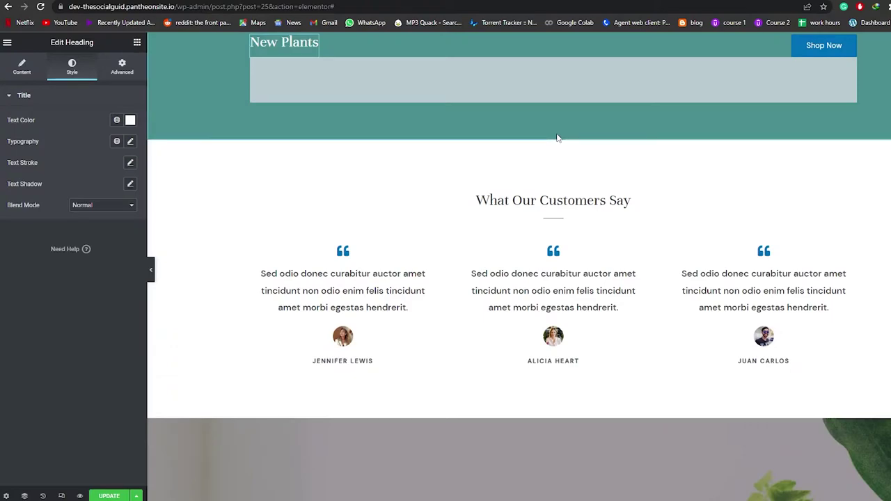
key("ctrl+z")
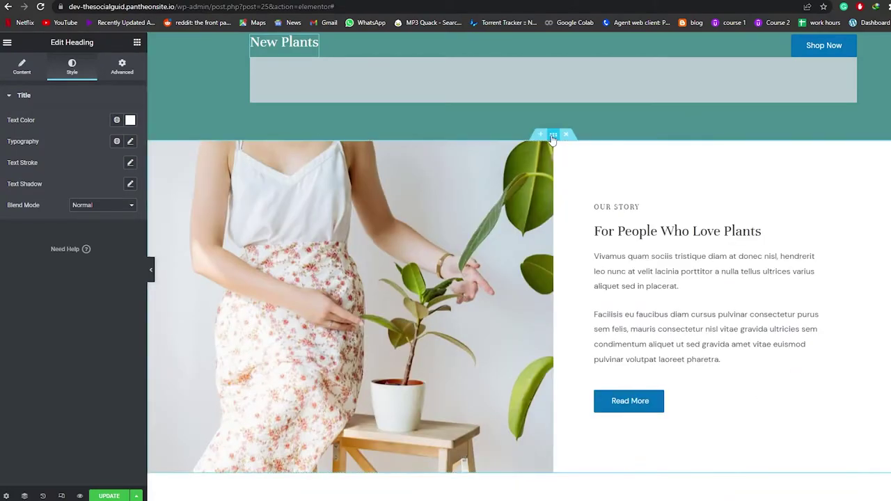
Step: Set the background colour of the Our Story section to the same teal green (#4B8F8F) as the New Plants section
left_click(554, 136)
left_click(74, 68)
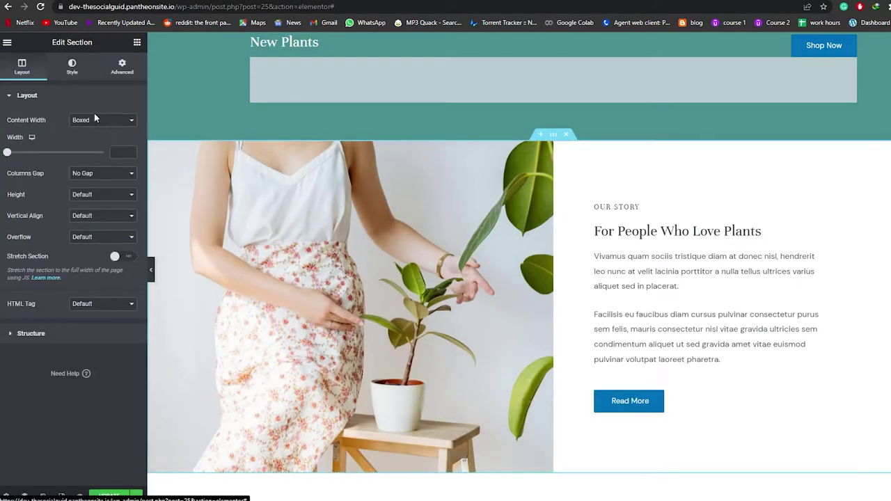
left_click(130, 164)
left_click(70, 317)
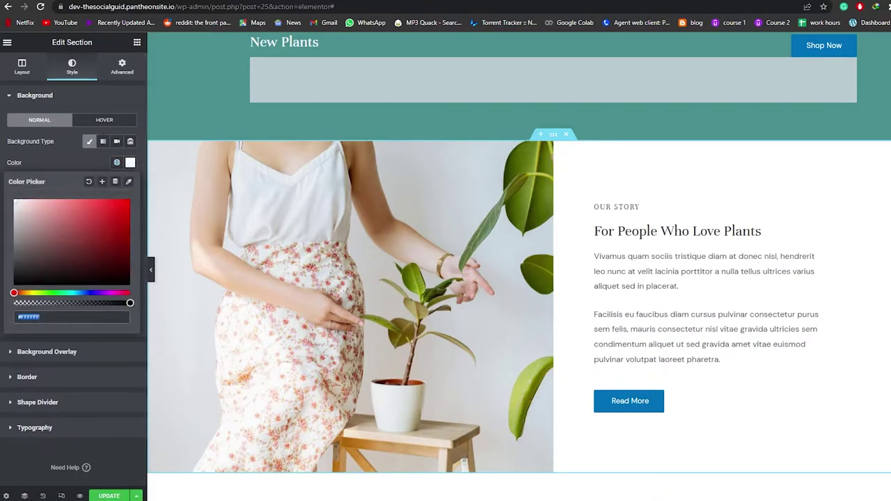
type("#4B8F8F")
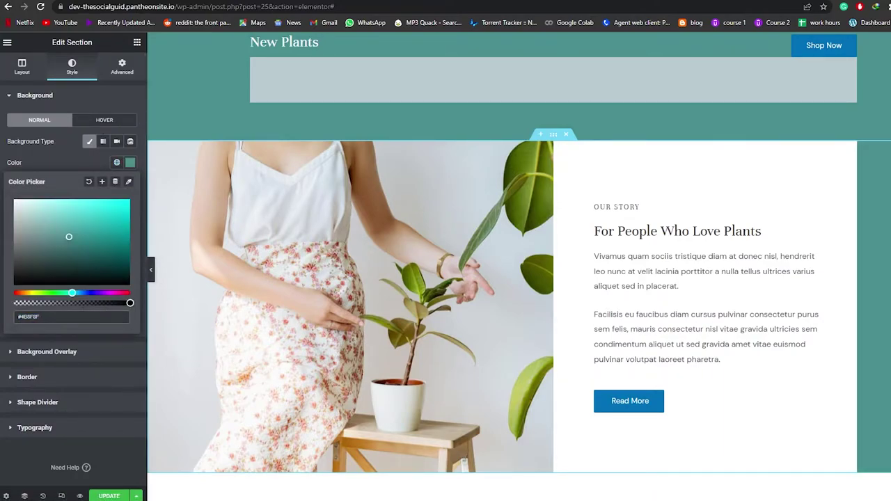
left_click(74, 164)
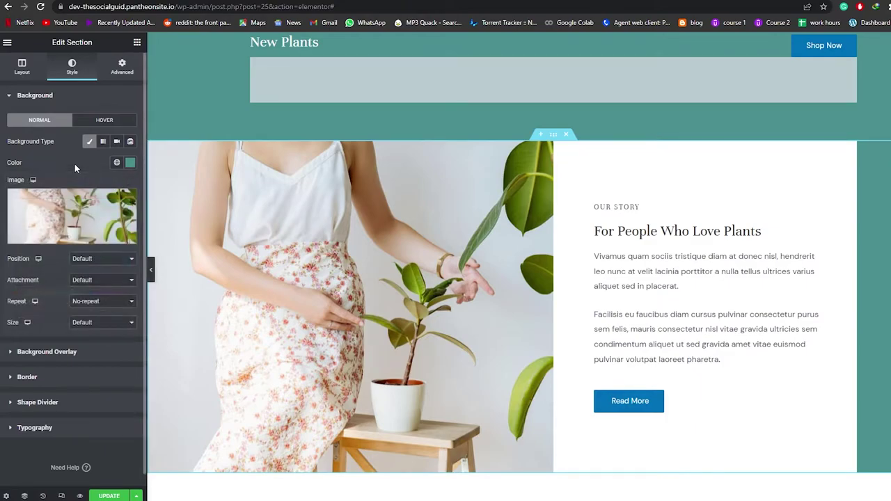
Step: Set the background colour of the What Our Customers Say section to teal green (#4B8F8F)
scroll(754, 271, "down", 4)
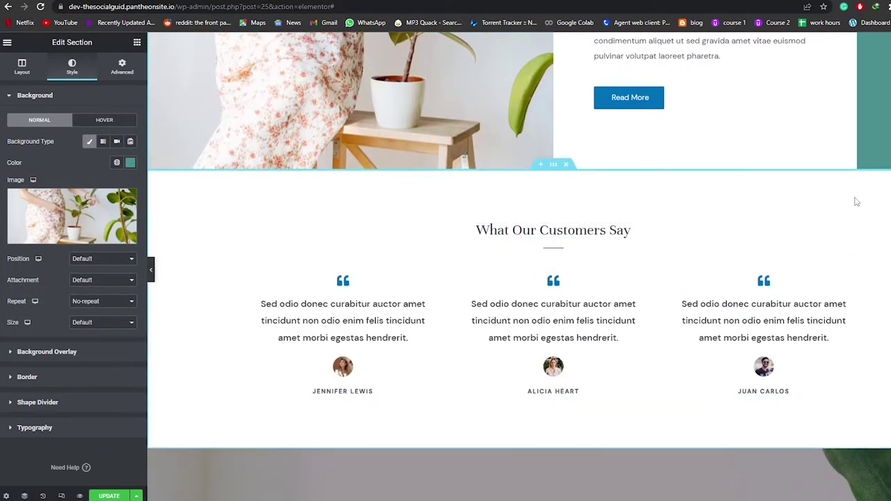
left_click(554, 166)
left_click(72, 67)
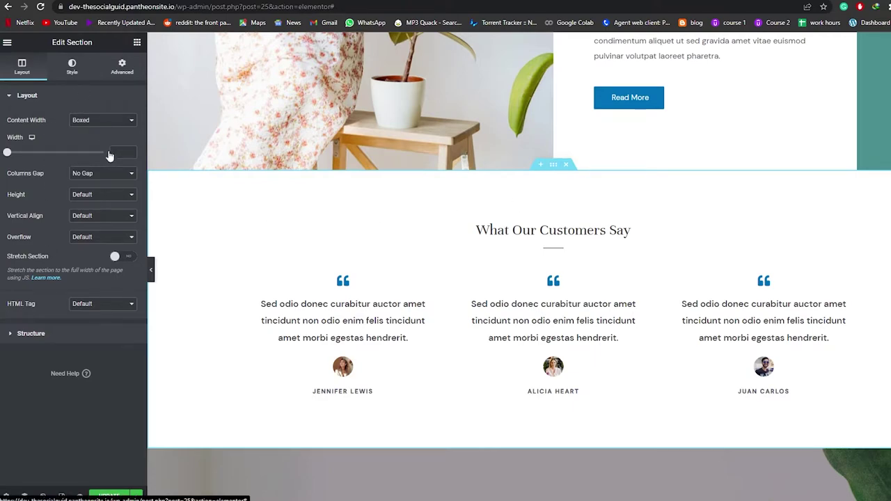
left_click(130, 163)
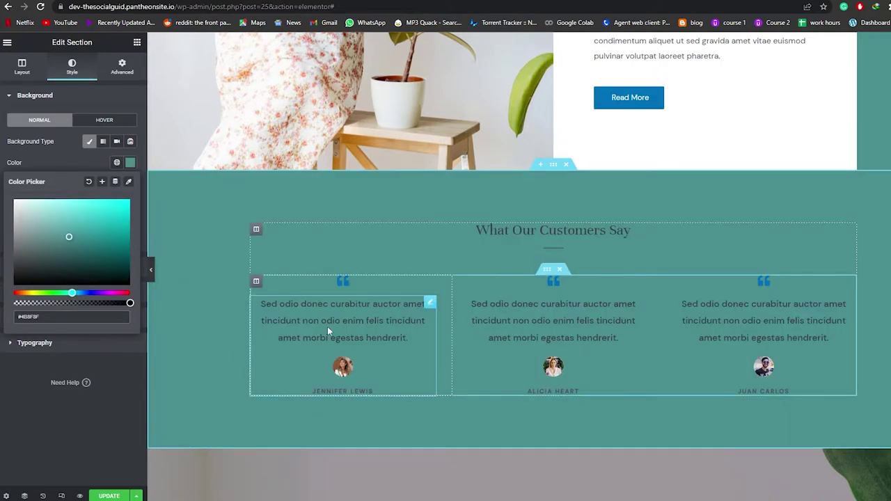
Step: Set the content text colour of the middle customer testimonial to white
left_click(327, 327)
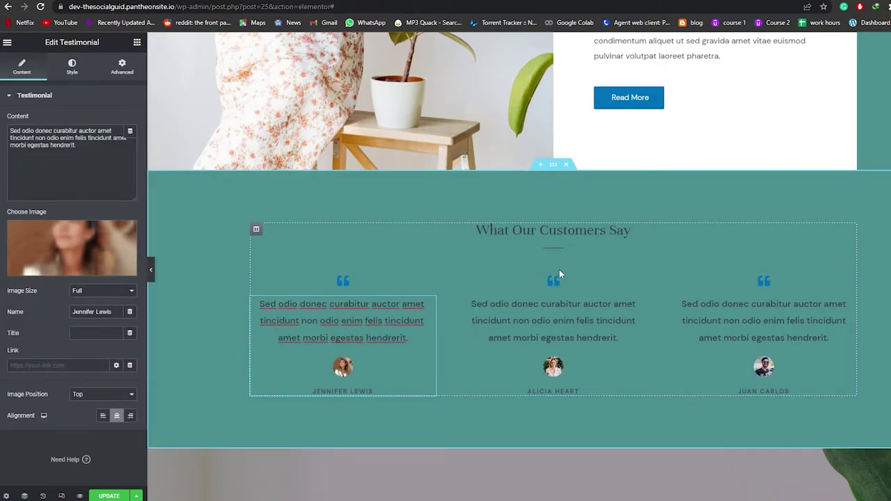
triple_click(553, 321)
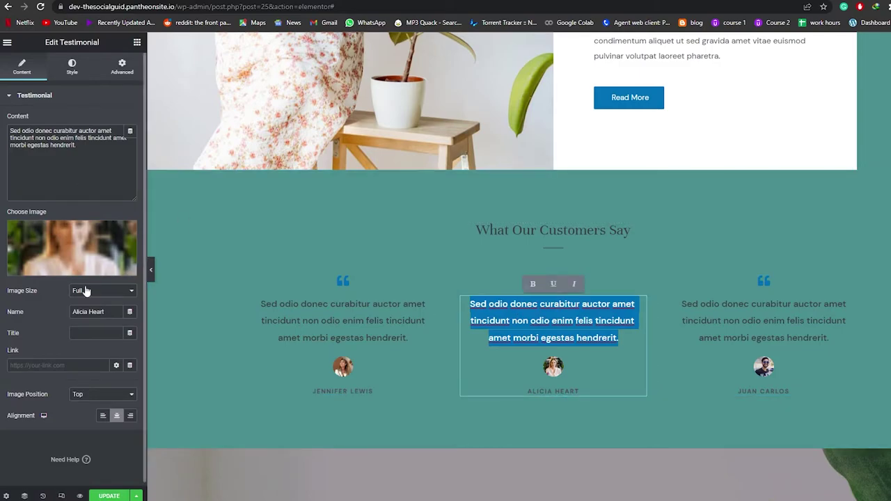
left_click(71, 66)
left_click(130, 119)
left_click(36, 187)
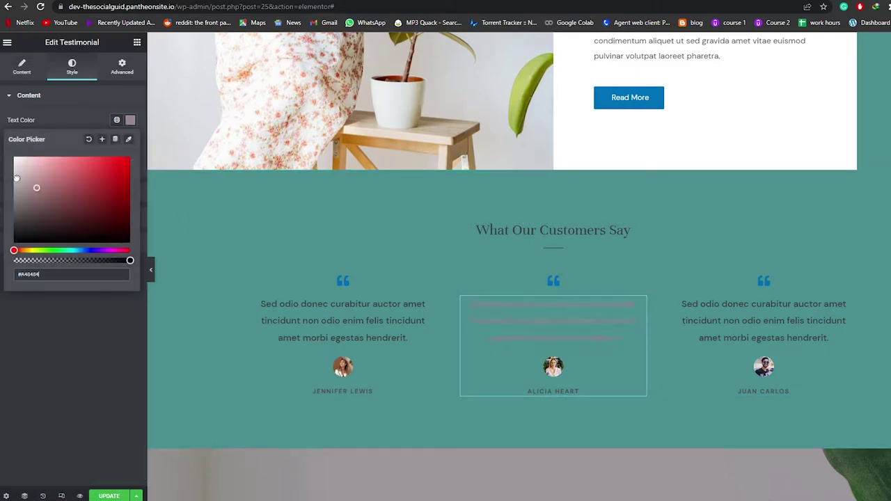
left_click(16, 178)
Step: Set the content text colour of the first and third customer testimonials to white (#FFFFFF)
left_click(361, 329)
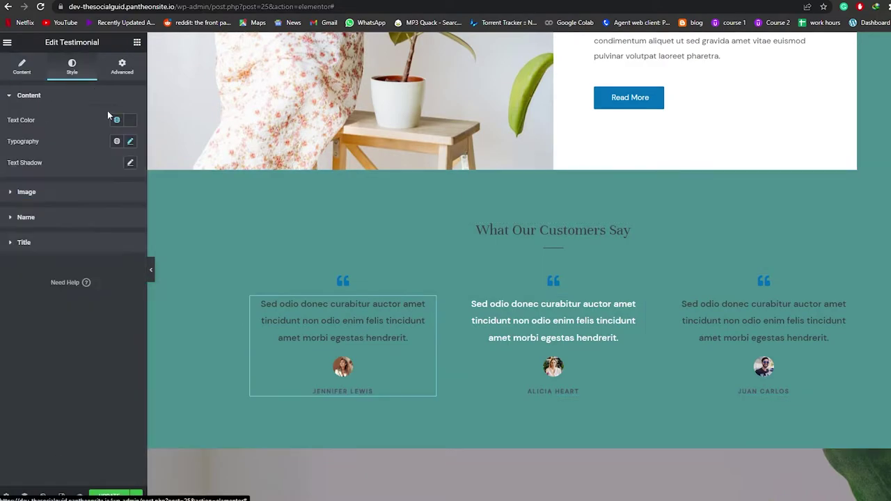
left_click(130, 120)
left_click(16, 177)
triple_click(731, 329)
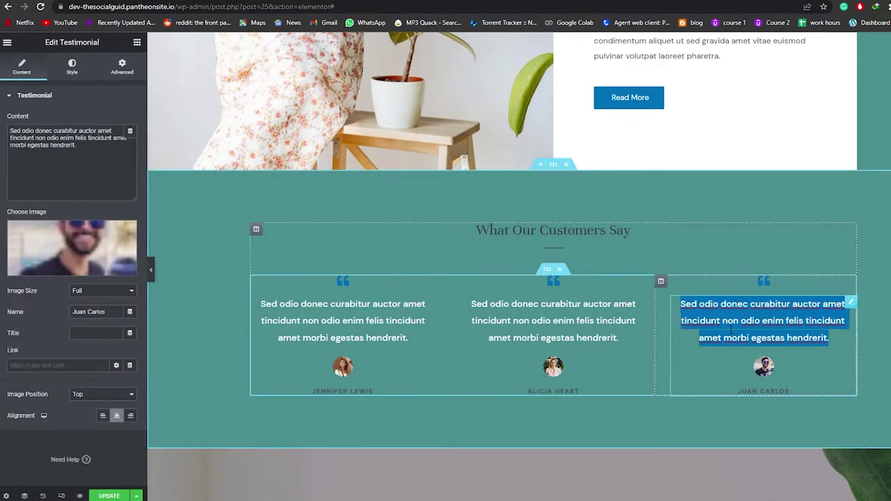
left_click(72, 66)
left_click(131, 119)
left_click(16, 178)
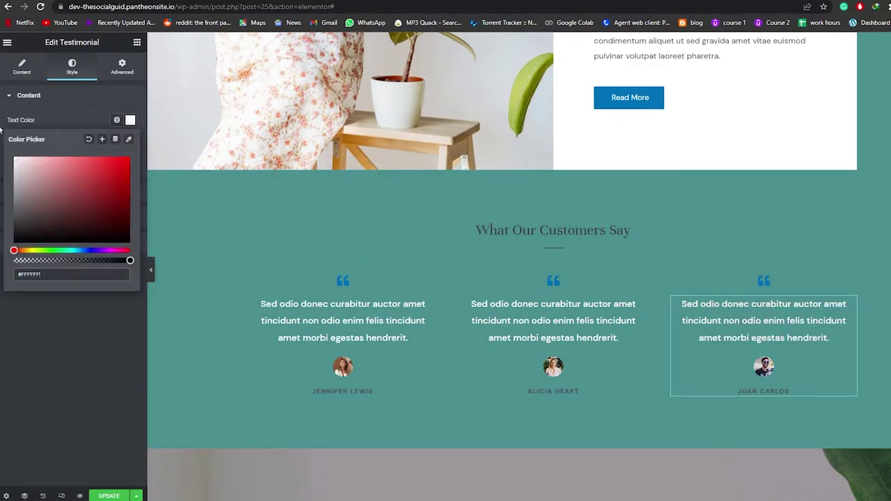
Step: Set the name text colour in all three customer testimonials to white
left_click(418, 338)
left_click(28, 215)
left_click(130, 172)
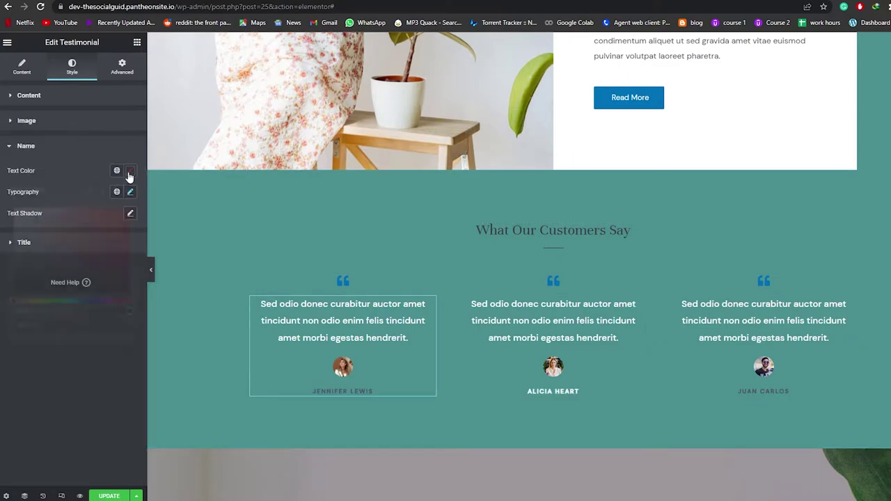
left_click(14, 202)
triple_click(769, 391)
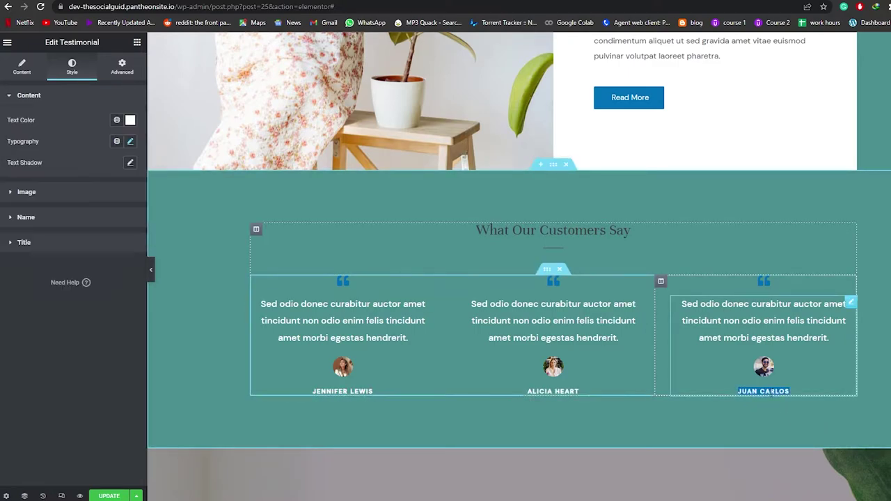
left_click(56, 223)
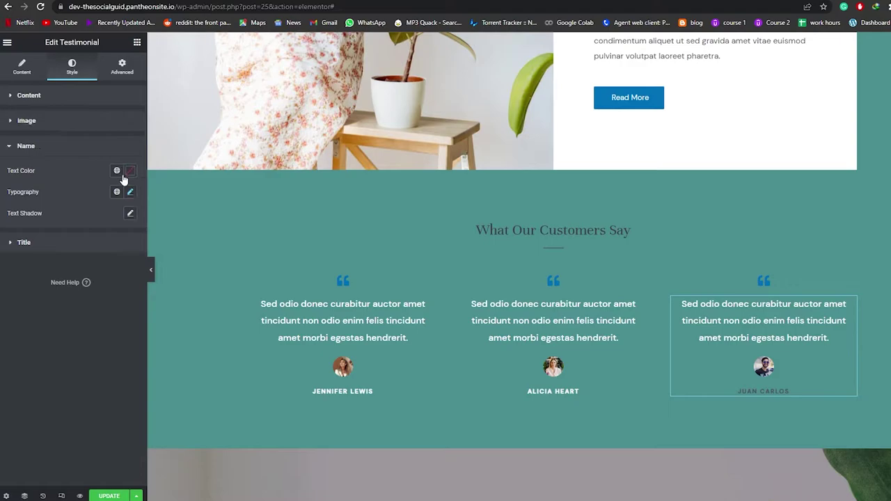
left_click(130, 170)
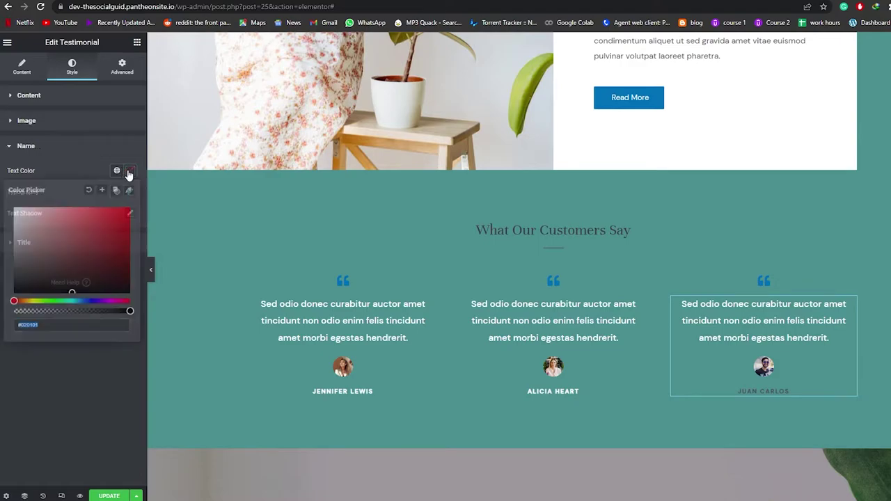
left_click(134, 390)
Step: Update the home page with the colour changes and open its live view
scroll(557, 292, "down", 2)
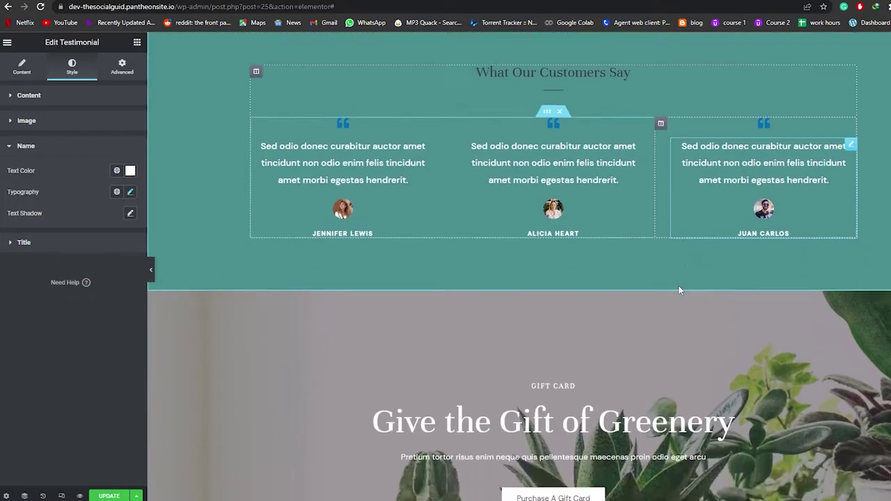
scroll(678, 285, "up", 10)
scroll(633, 337, "down", 1)
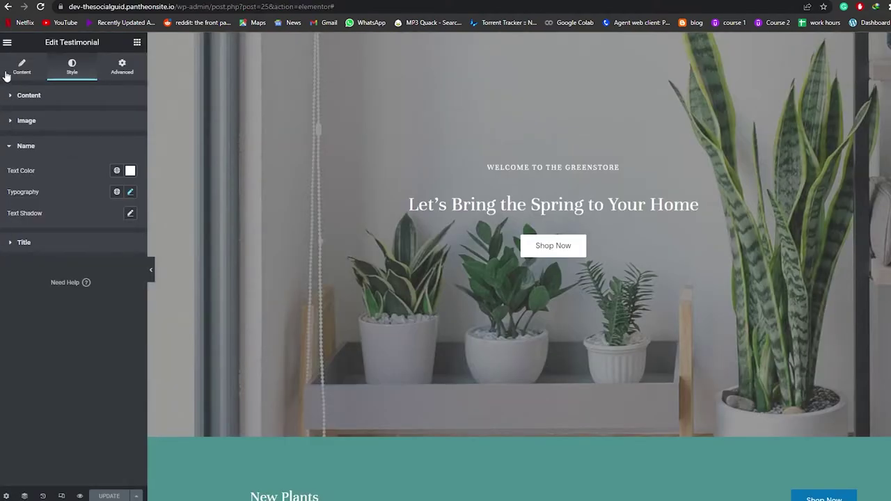
left_click(7, 42)
left_click(28, 197)
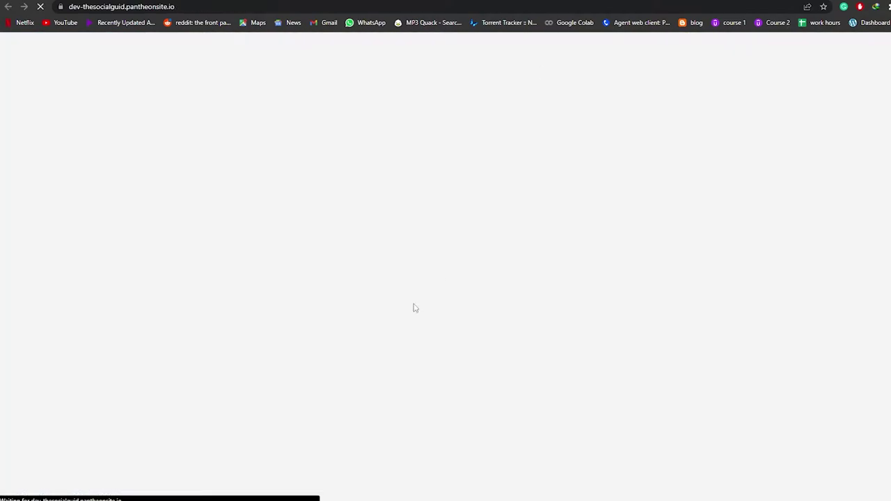
Step: Examine the live home page from the hero image to the customer testimonials section
scroll(408, 292, "down", 5)
scroll(378, 264, "up", 2)
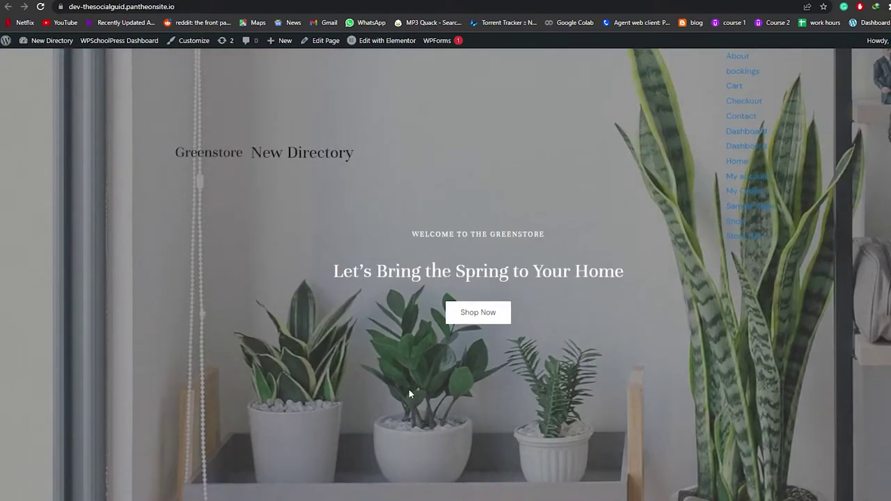
scroll(481, 369, "down", 10)
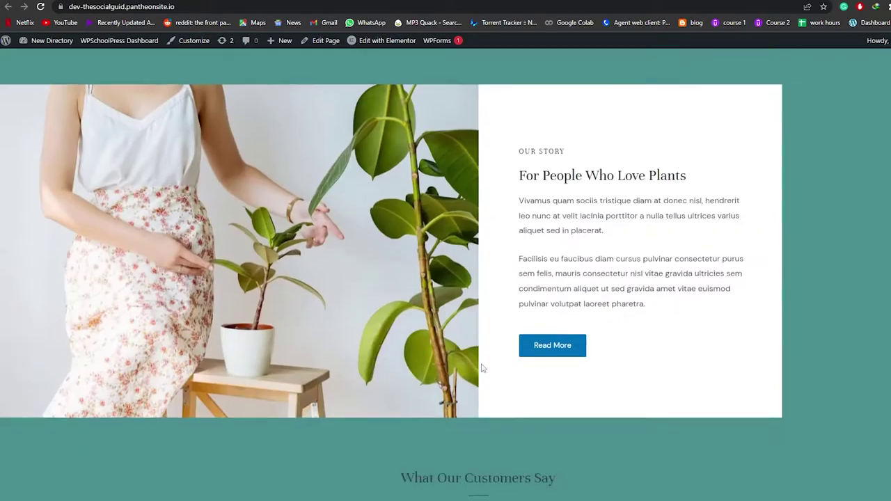
scroll(486, 368, "up", 10)
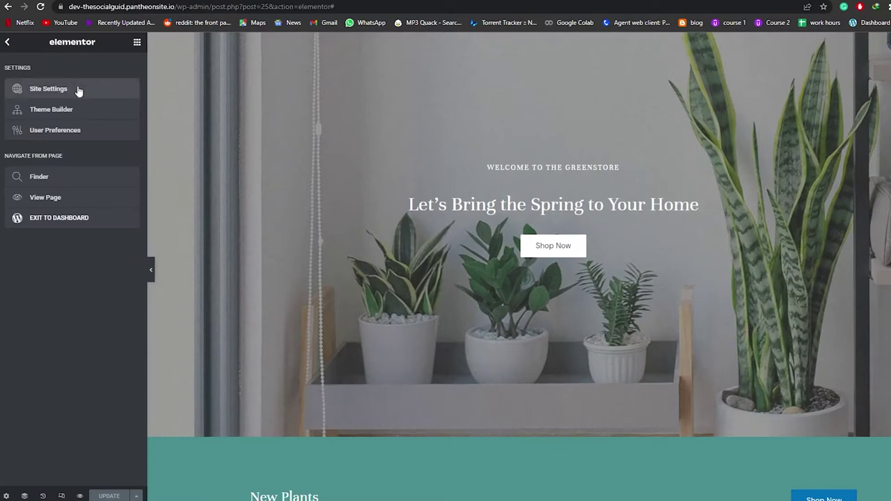
Step: Return to the Elementor widget list and review the page sections from the hero to the gift card banner
left_click(7, 45)
scroll(632, 184, "up", 1)
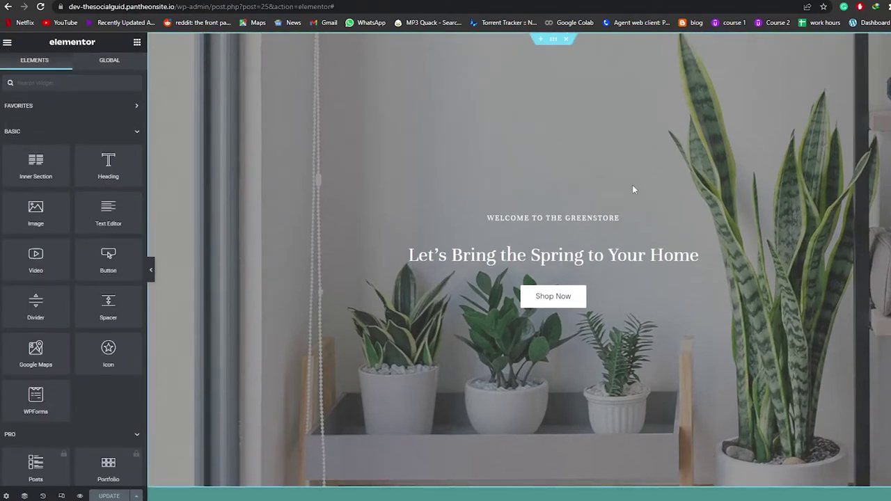
scroll(613, 183, "down", 2)
scroll(736, 193, "up", 1)
scroll(585, 349, "down", 1)
scroll(550, 376, "up", 1)
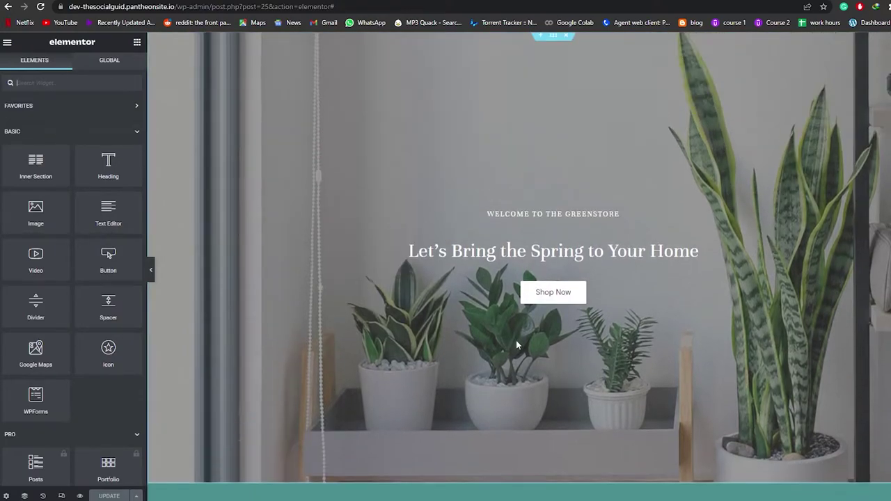
scroll(594, 122, "down", 8)
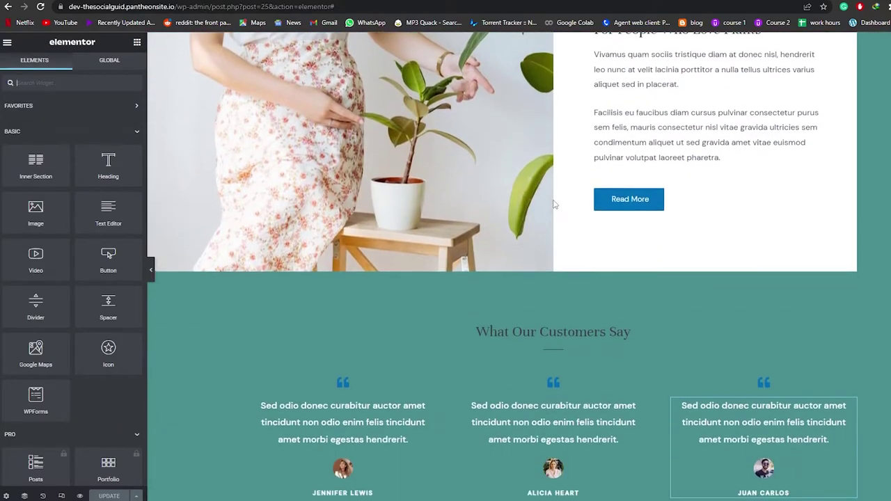
scroll(553, 208, "down", 2)
scroll(516, 280, "down", 2)
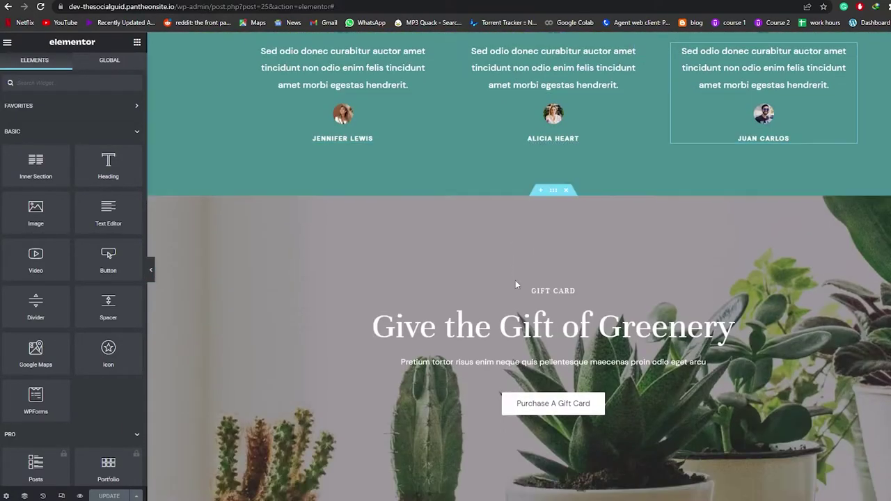
scroll(515, 280, "up", 4)
scroll(516, 284, "up", 8)
scroll(488, 292, "down", 4)
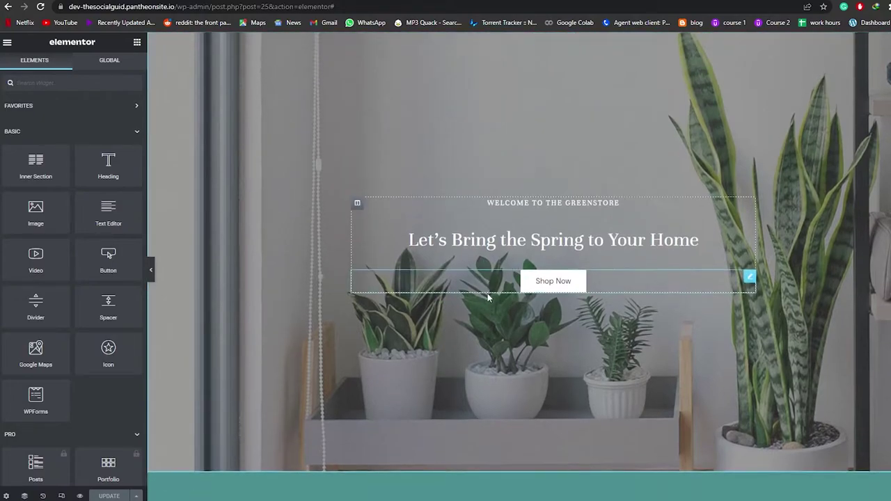
scroll(423, 167, "up", 4)
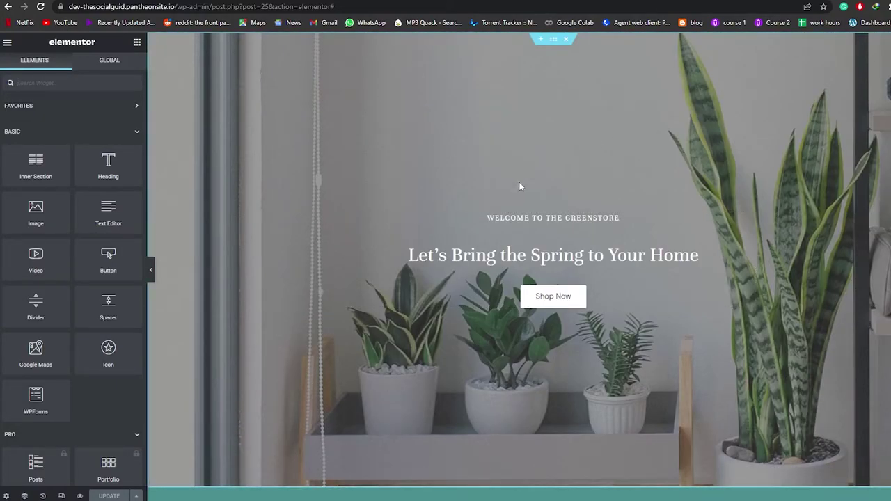
scroll(501, 249, "down", 3)
scroll(549, 300, "up", 3)
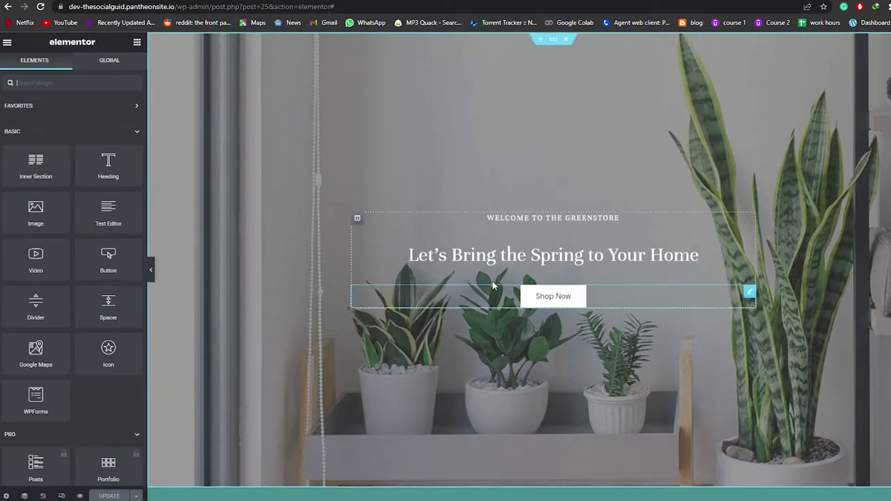
Step: Add a Mountains shape divider to the bottom edge of the hero section
left_click(571, 474)
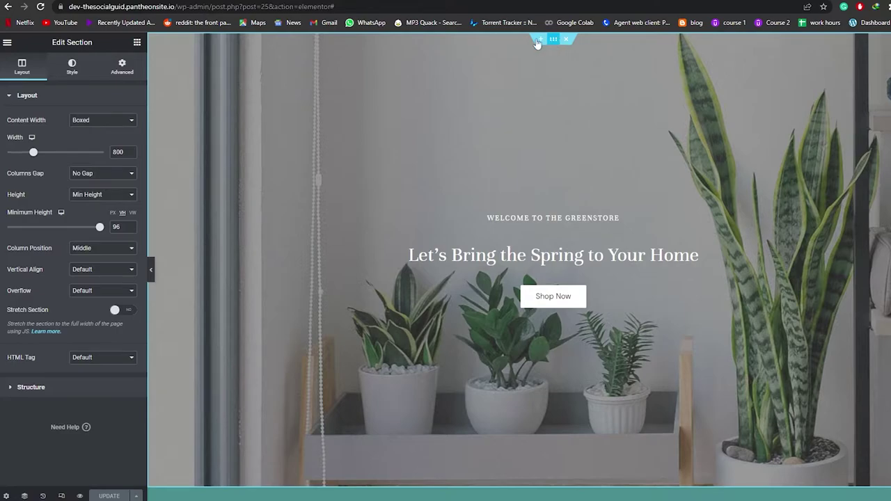
left_click(72, 62)
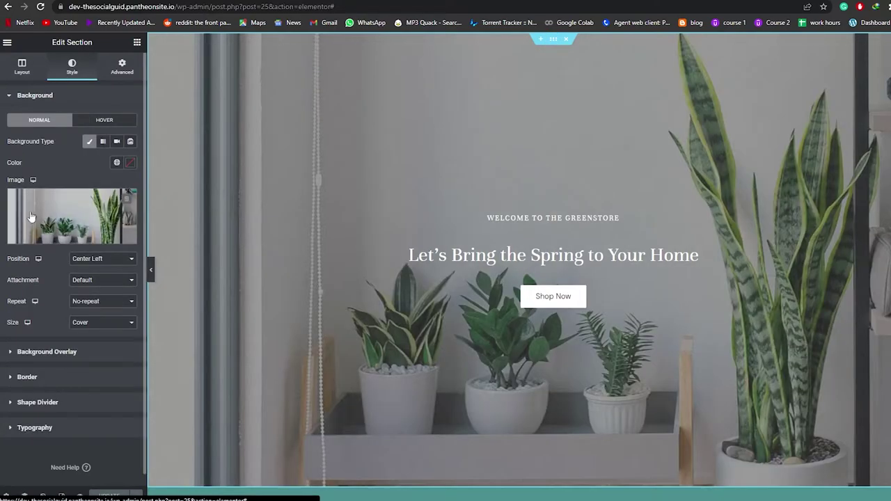
scroll(14, 96, "down", 1)
left_click(10, 86)
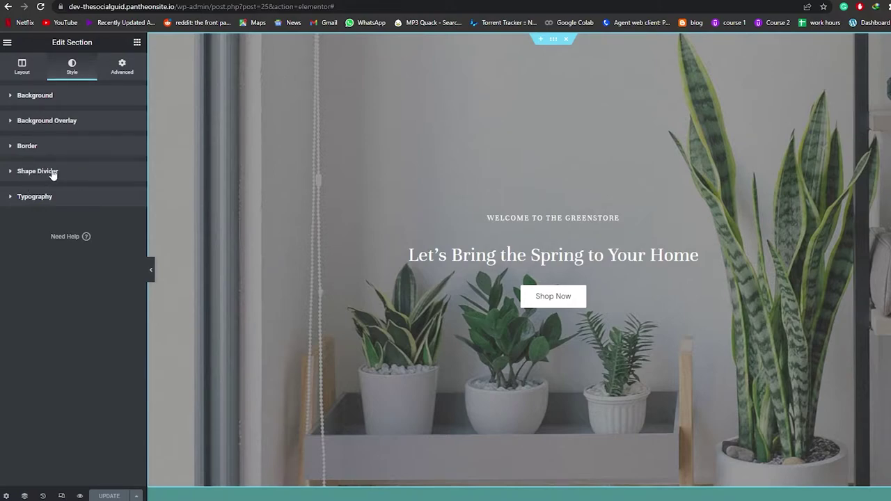
left_click(24, 175)
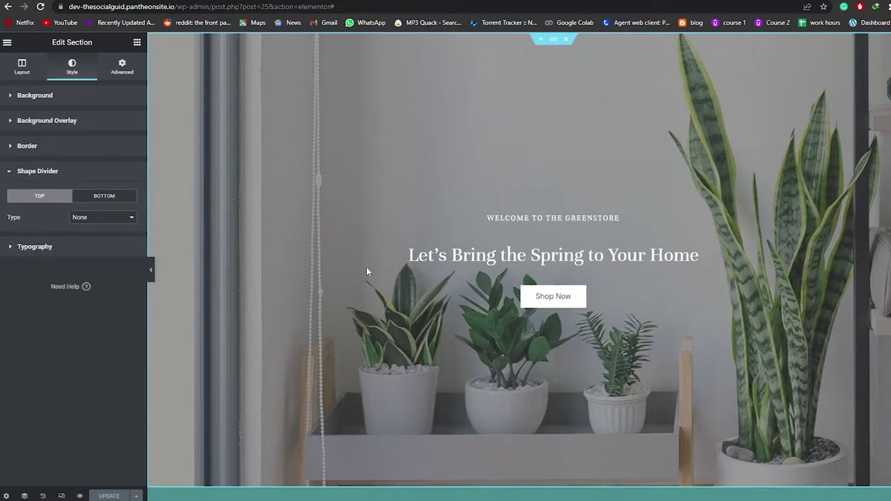
scroll(455, 345, "down", 1)
scroll(349, 264, "up", 1)
left_click(111, 197)
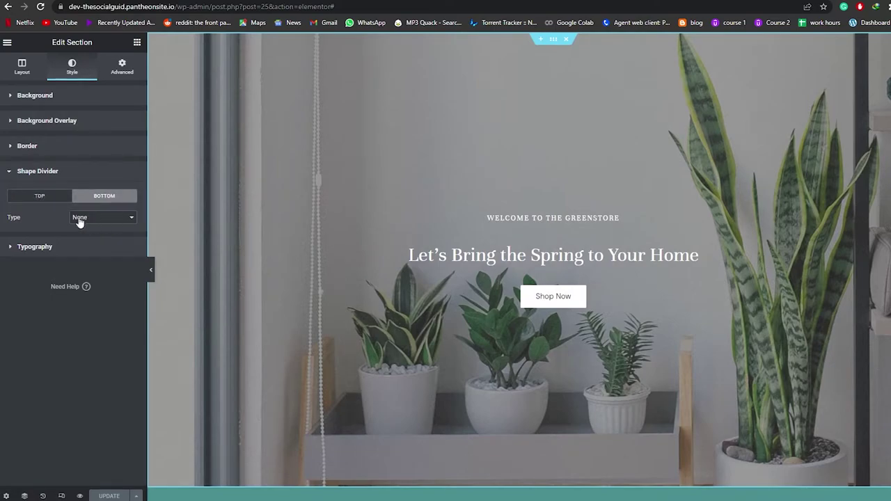
left_click(110, 218)
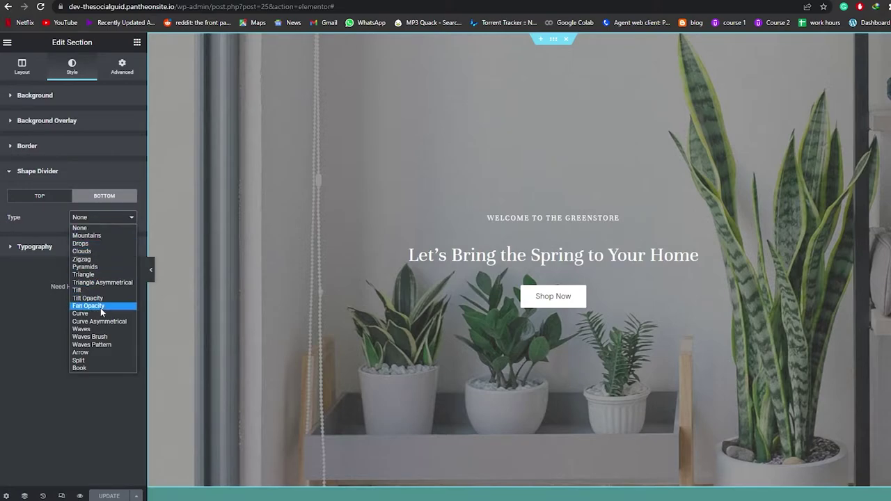
left_click(86, 235)
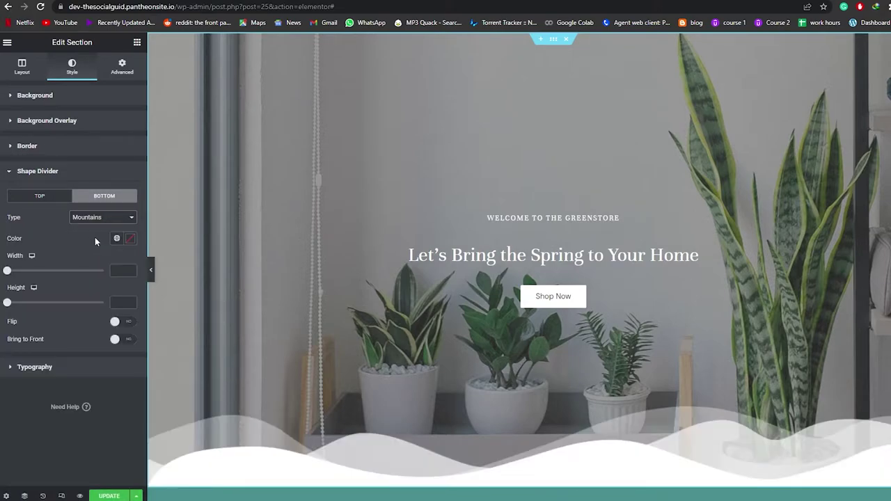
scroll(357, 444, "down", 2)
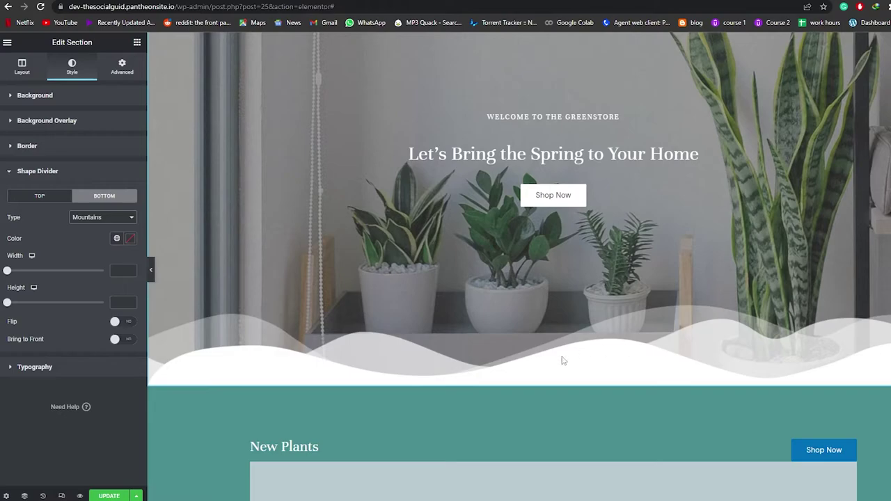
Step: Try the Drops, Triangle, Tilt and Curve Asymmetrical shapes for the hero section's bottom divider
left_click(98, 218)
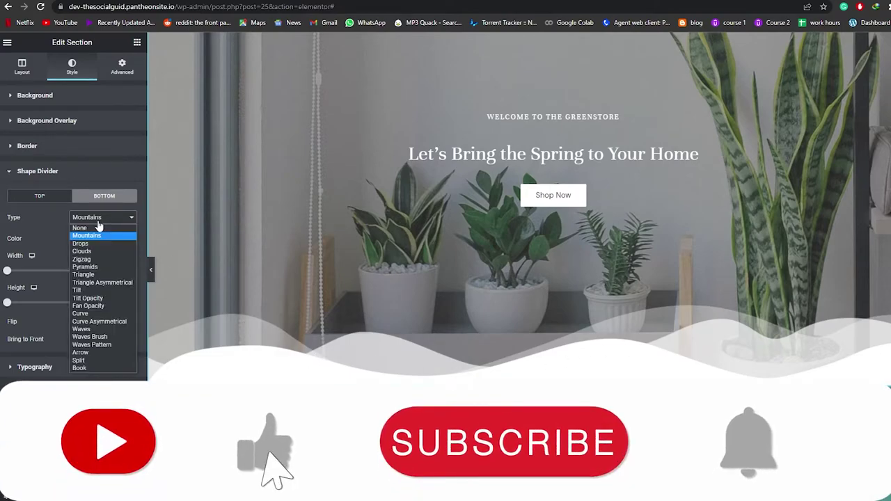
left_click(93, 242)
left_click(101, 218)
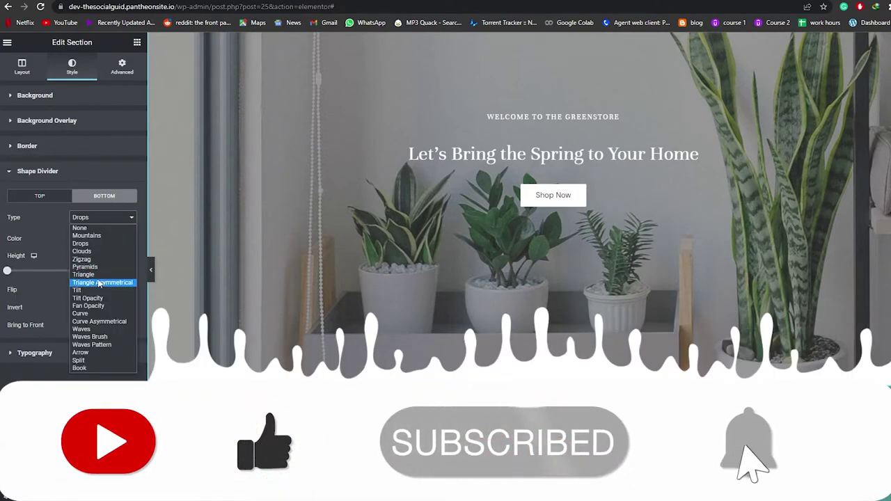
left_click(97, 279)
left_click(103, 219)
left_click(84, 290)
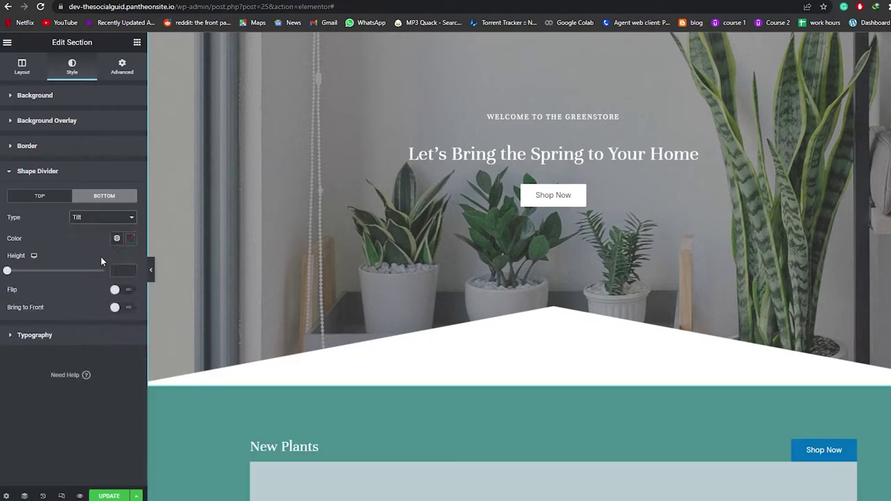
left_click(101, 217)
left_click(101, 322)
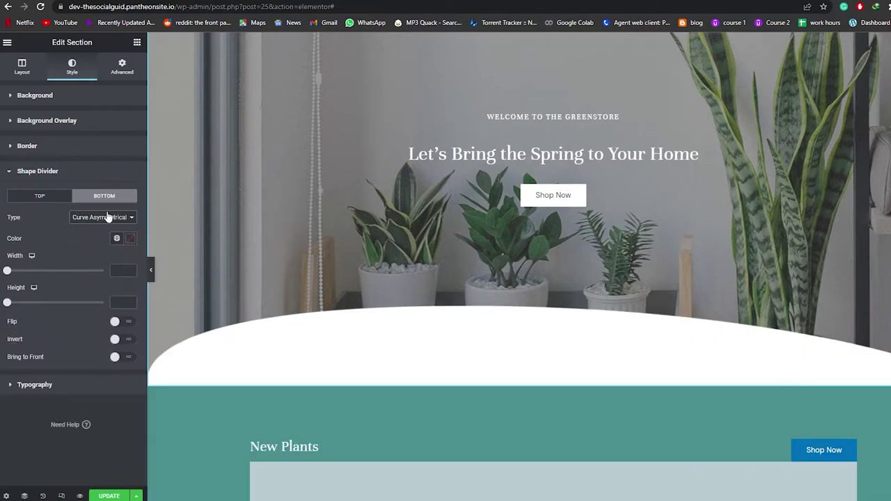
Step: Try the Waves Pattern, Arrow and Clouds shapes for the hero's bottom divider, then return it to Mountains
left_click(104, 217)
left_click(97, 344)
left_click(104, 218)
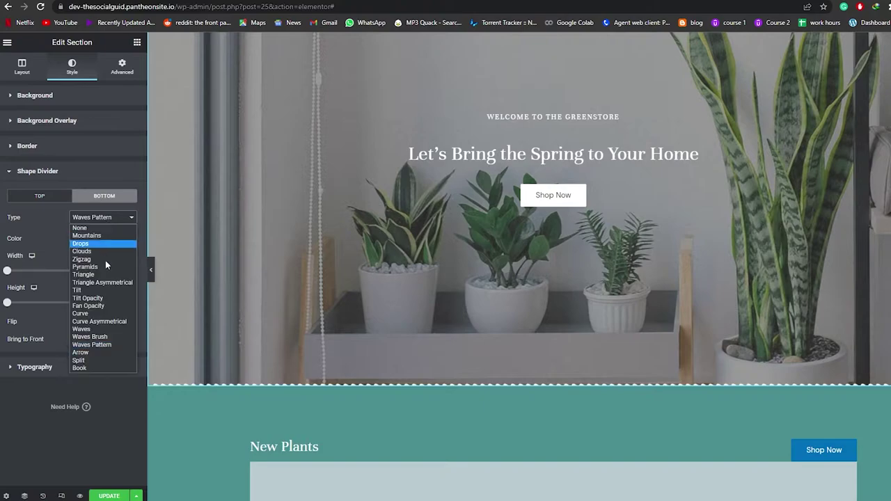
left_click(94, 353)
left_click(117, 217)
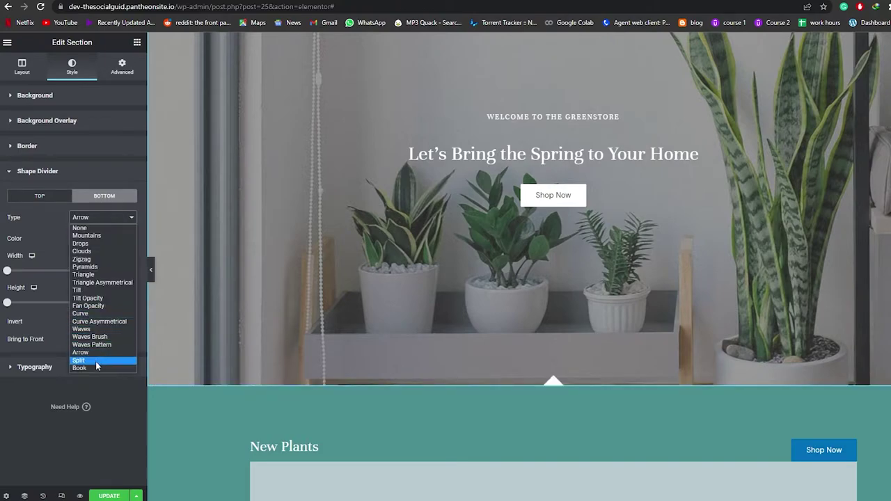
left_click(95, 366)
left_click(82, 217)
left_click(94, 256)
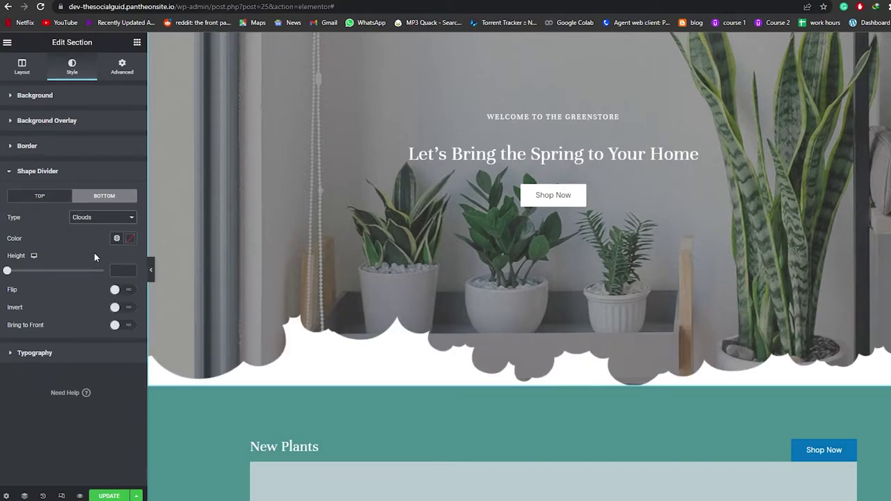
left_click(112, 219)
left_click(87, 231)
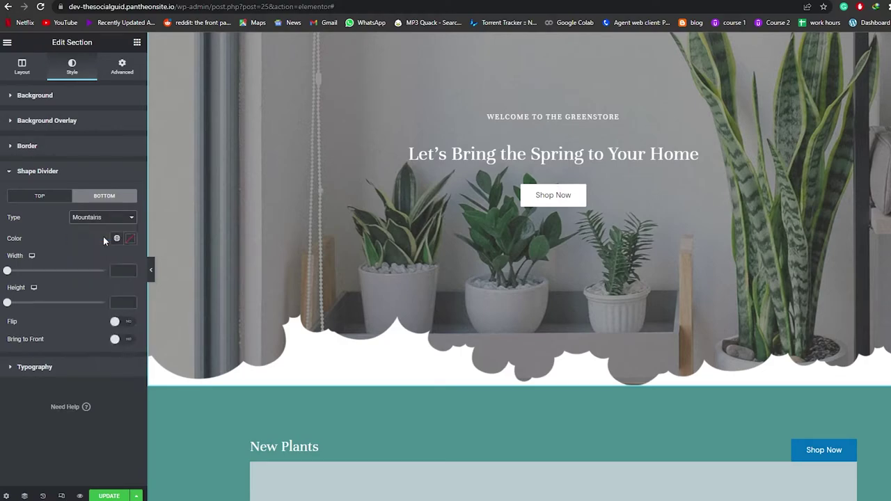
Step: Add a Mountains shape divider to the bottom edge of the What Our Customers Say section
scroll(597, 404, "down", 5)
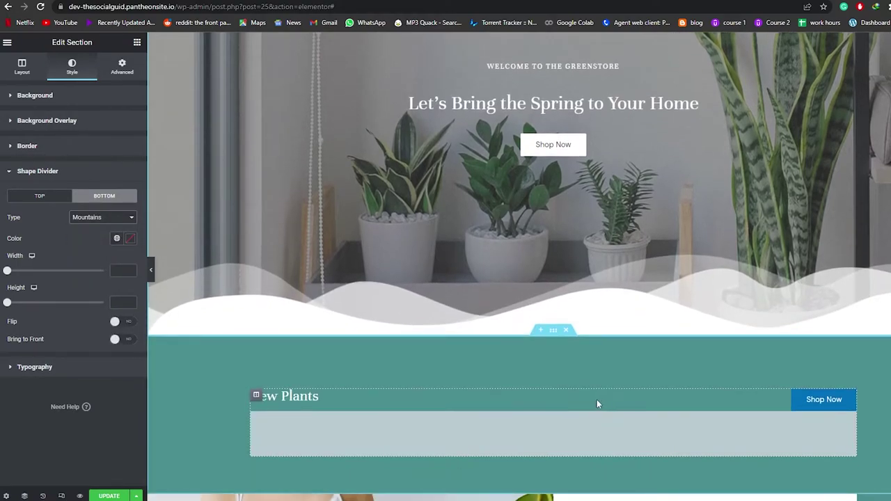
scroll(648, 292, "down", 7)
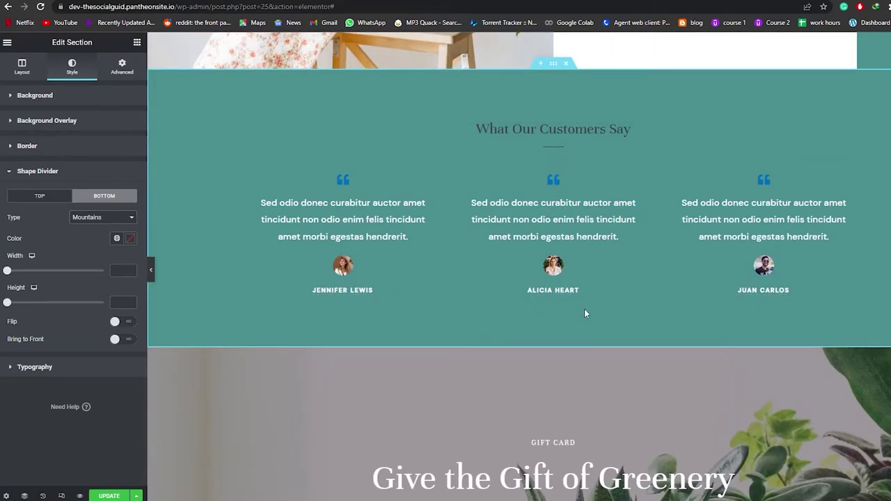
left_click(553, 63)
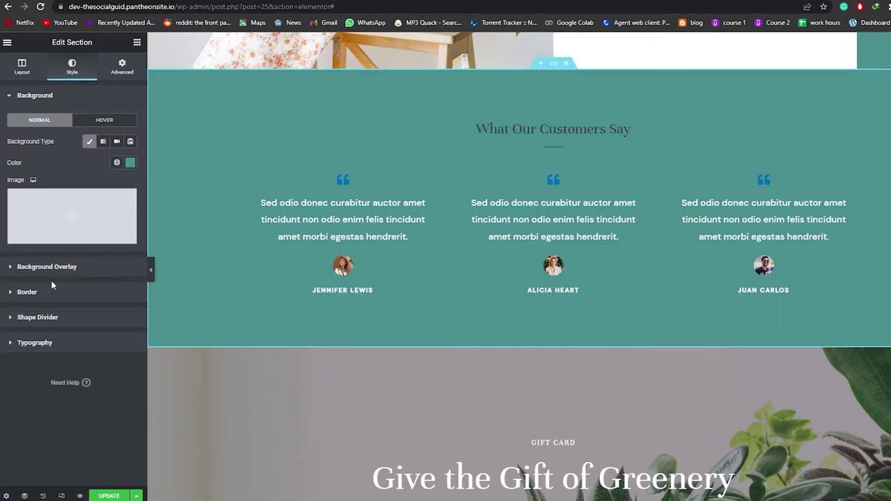
left_click(26, 319)
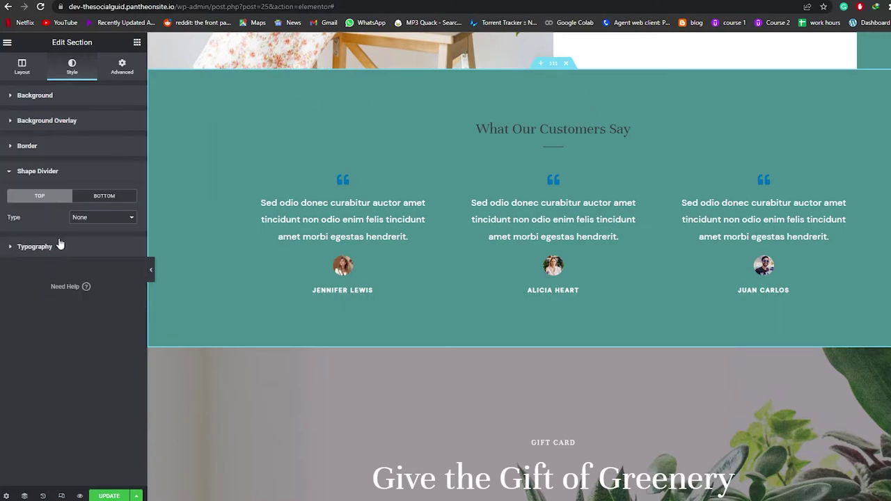
left_click(86, 199)
left_click(96, 221)
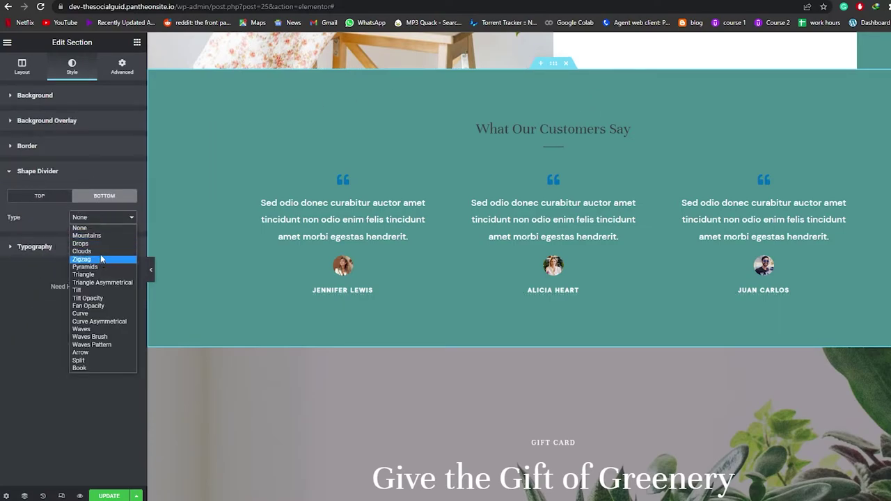
left_click(86, 235)
Step: Set the hero section's bottom shape divider to a width of 100 and a height of 63
scroll(540, 71, "up", 8)
scroll(539, 71, "up", 3)
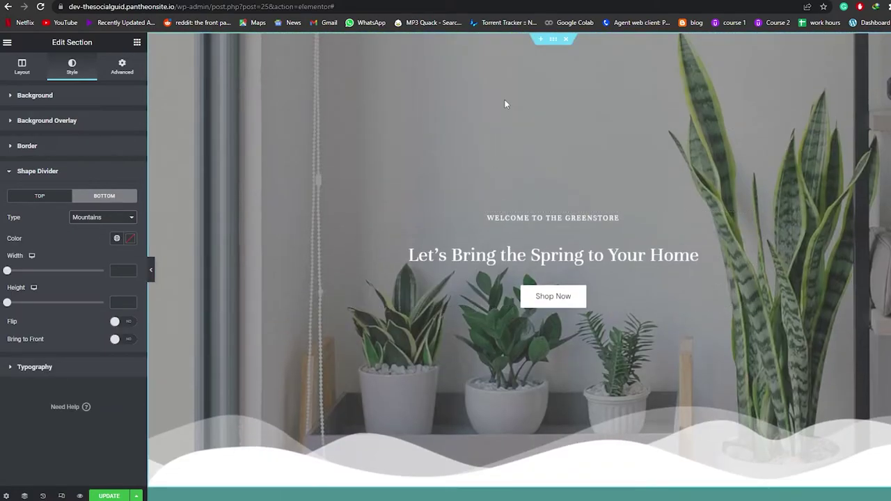
left_click(554, 39)
scroll(510, 317, "down", 2)
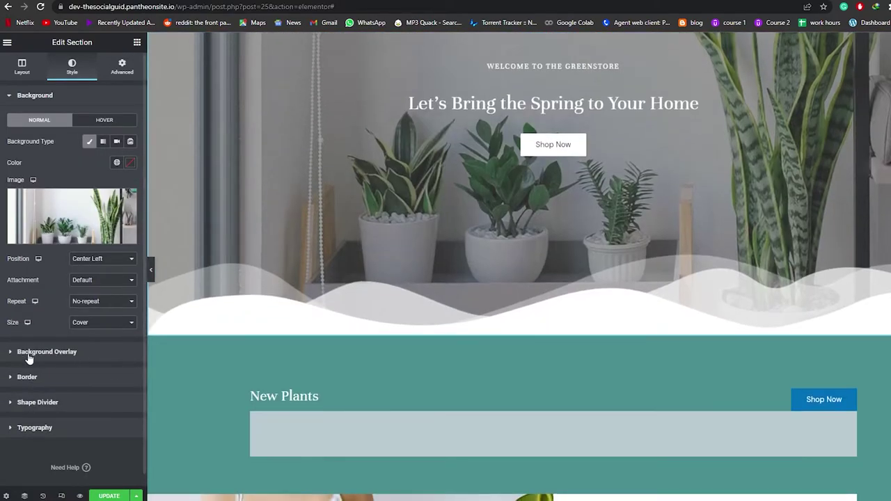
left_click(28, 402)
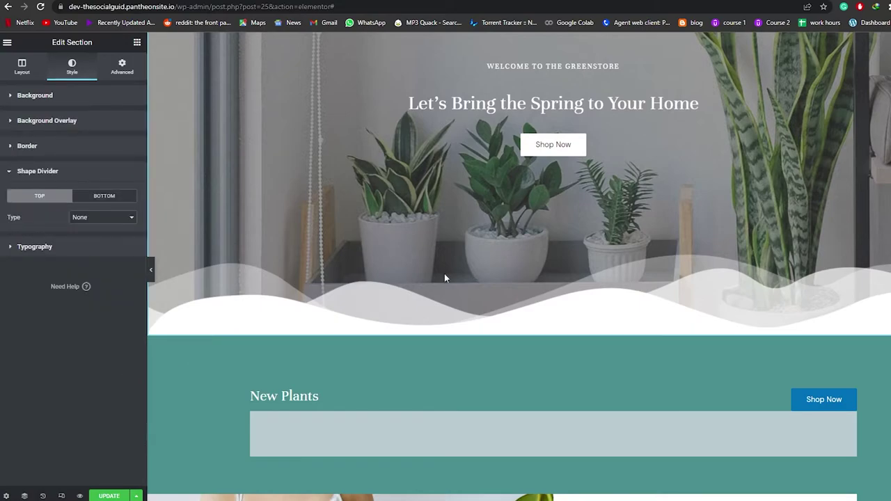
left_click(111, 198)
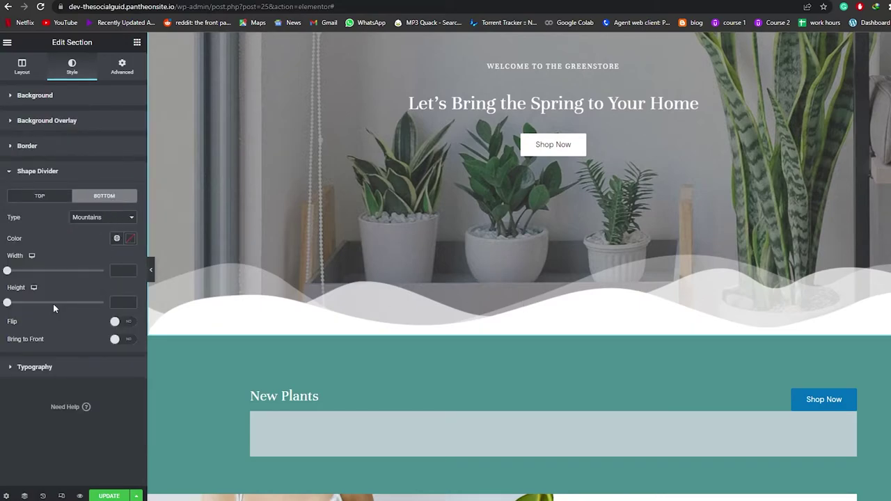
mouse_move(7, 270)
left_mouse_down()
mouse_move(53, 273)
mouse_move(7, 271)
left_mouse_up()
mouse_move(17, 305)
left_mouse_down()
mouse_move(33, 307)
mouse_move(19, 304)
left_mouse_up()
Step: Try the Flip and Bring to Front options on the hero's bottom divider, leaving both off
left_click(127, 323)
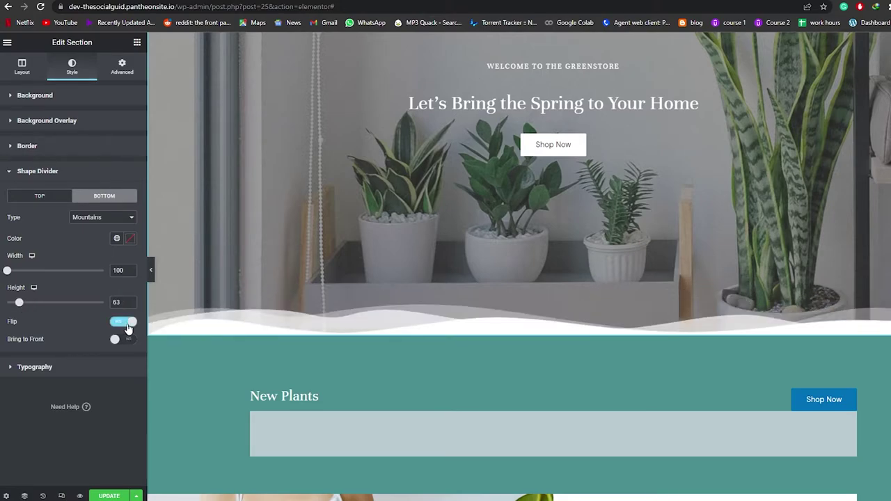
left_click(128, 326)
left_click(123, 341)
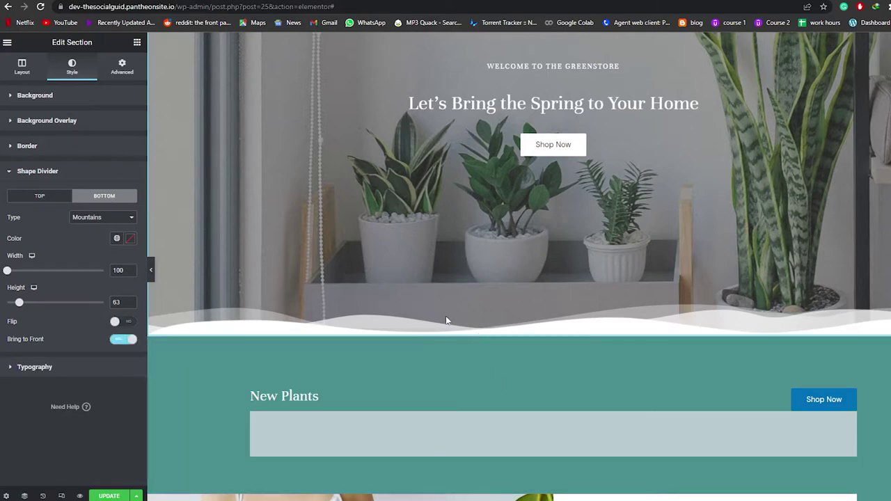
left_click(123, 341)
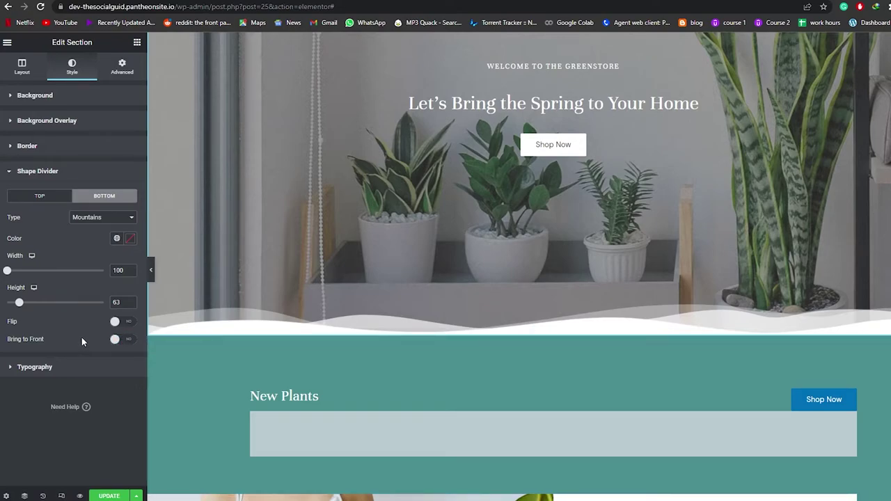
Step: Increase the transition duration of the hero section's hover background and return to its bottom shape divider settings
left_click(14, 97)
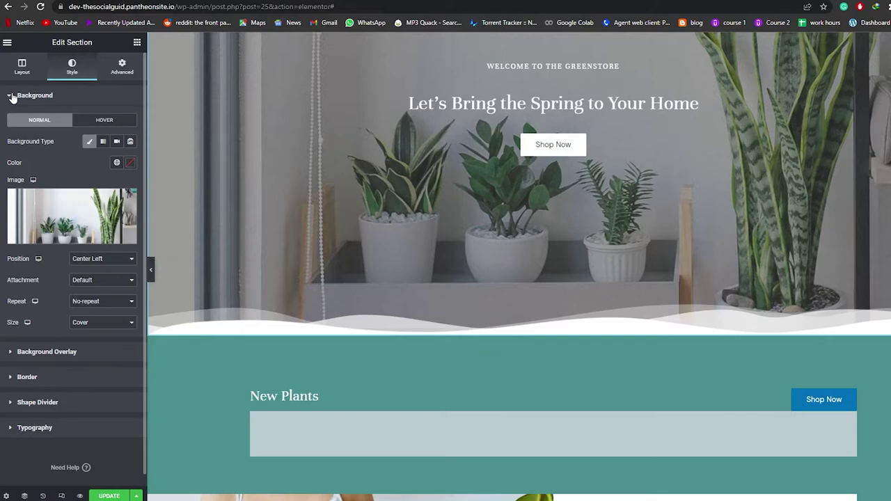
left_click(93, 121)
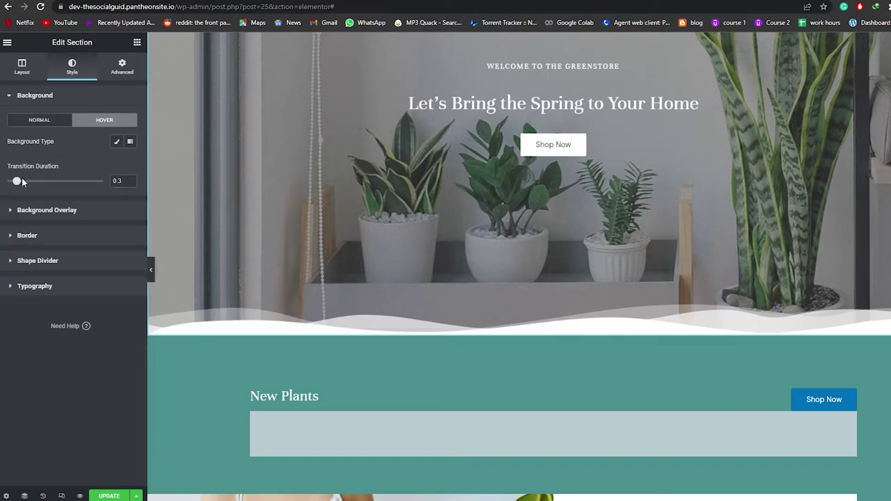
left_click_drag(17, 181, 26, 182)
left_click(14, 262)
left_click(101, 197)
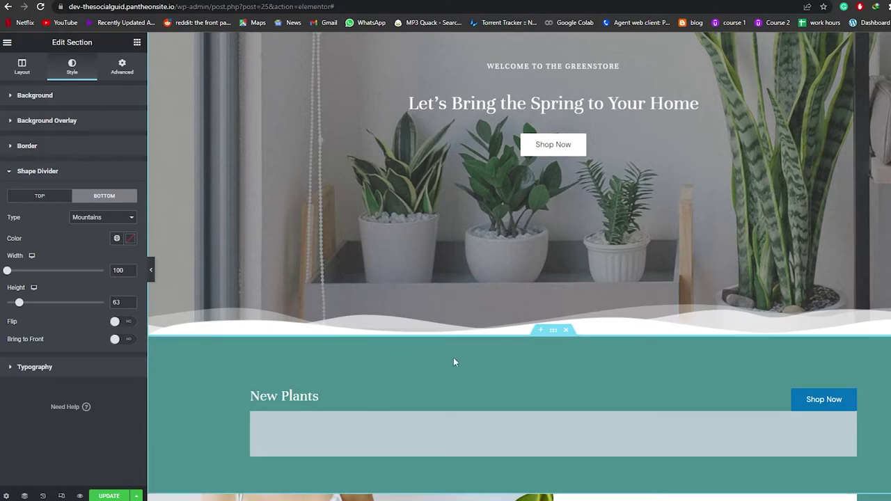
Step: Update the home page with the divider changes and check the hero's lower edge on the live page
scroll(194, 272, "down", 1)
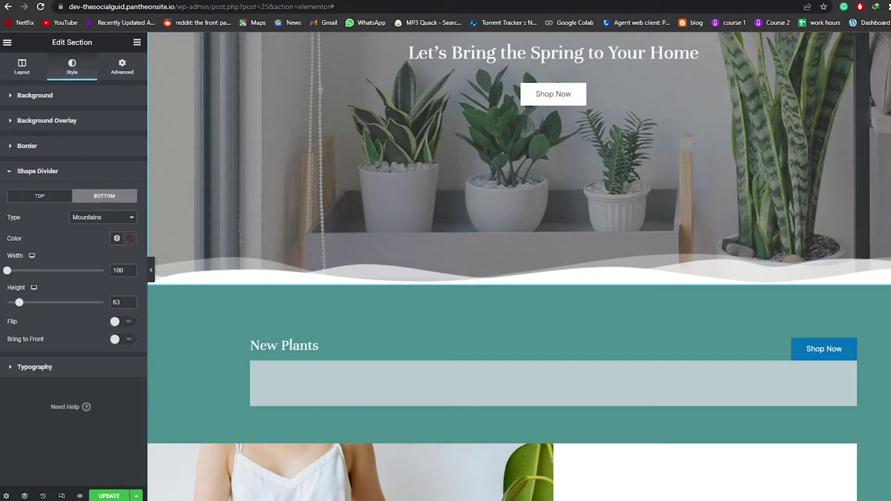
left_click(118, 496)
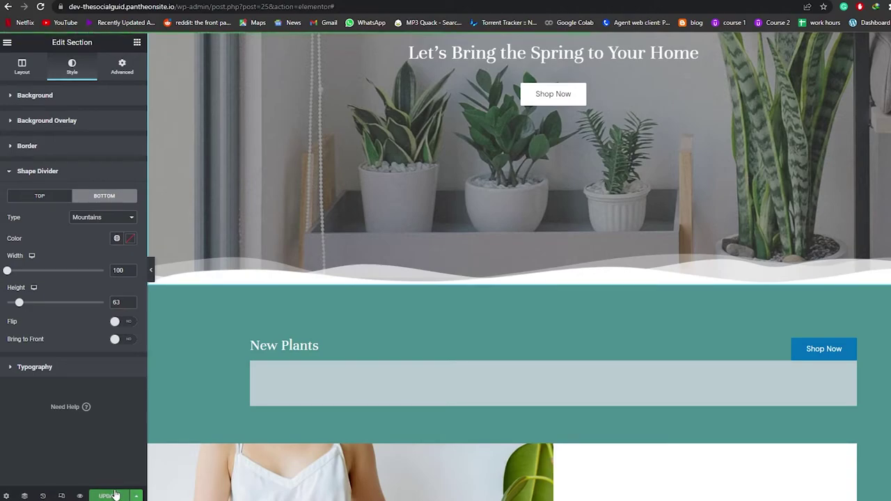
key("ctrl+Tab")
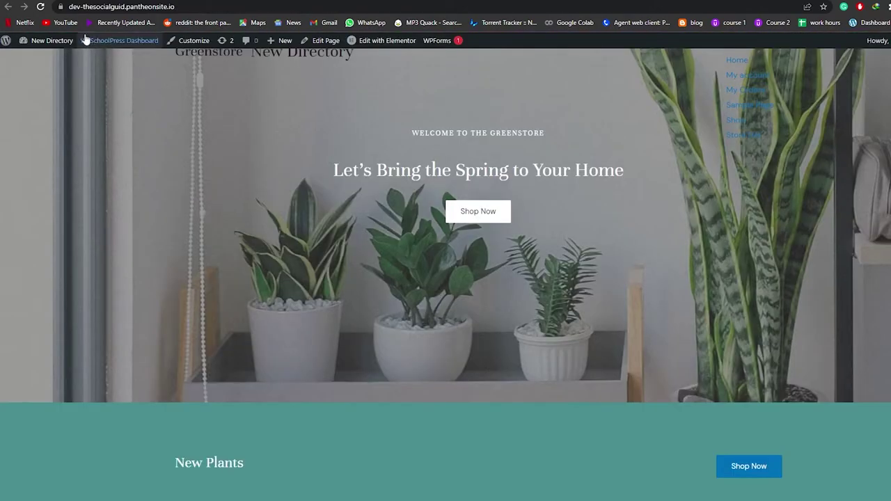
scroll(278, 262, "down", 3)
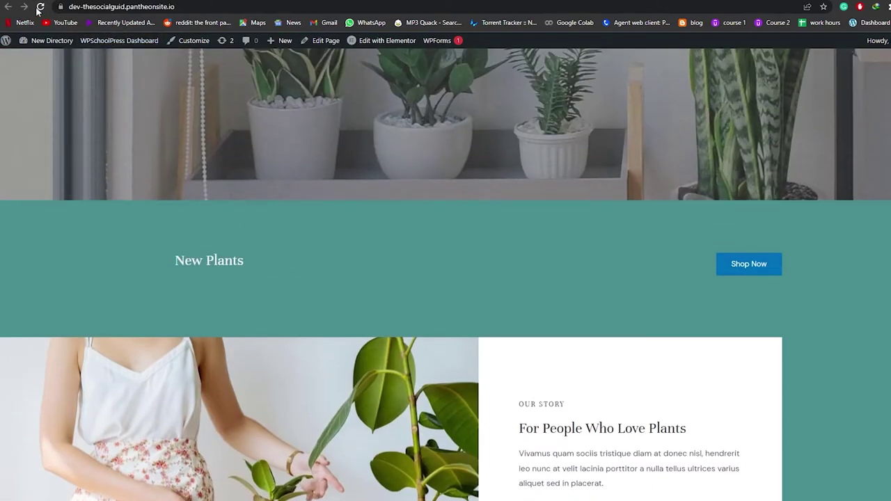
Step: Reload the live home page and inspect the divider along the hero section's lower edge
left_click(39, 7)
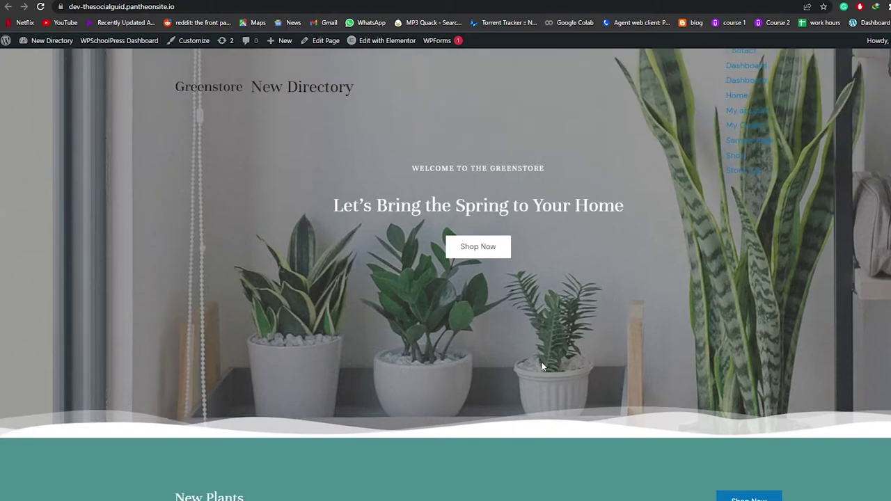
scroll(543, 370, "down", 3)
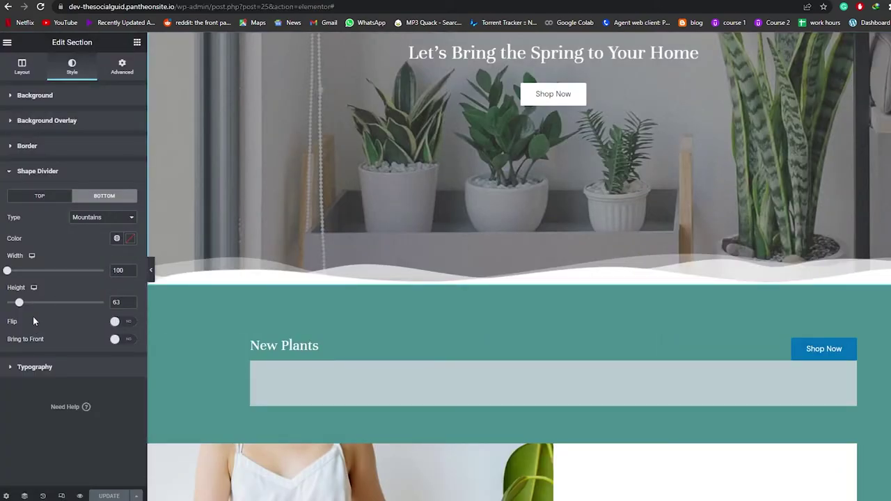
Step: Set the hero section's bottom Mountains divider to colour #4B8F8F and a height of 92
left_click_drag(19, 304, 23, 305)
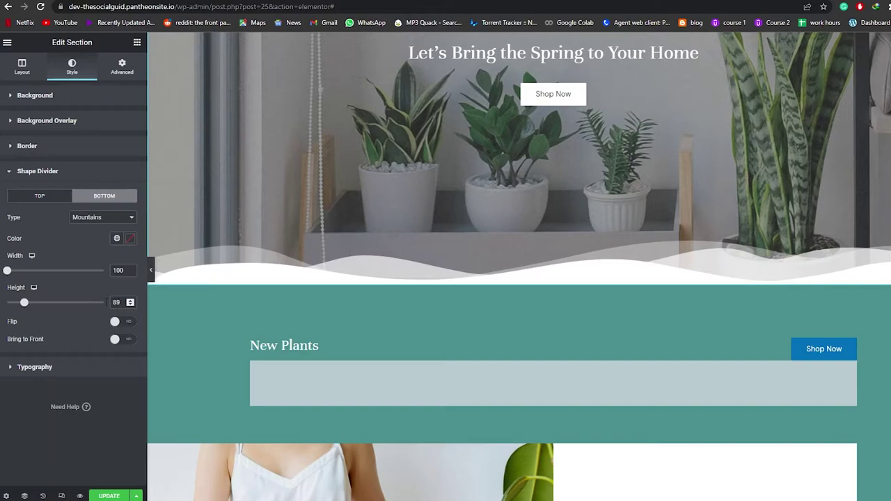
left_click(130, 238)
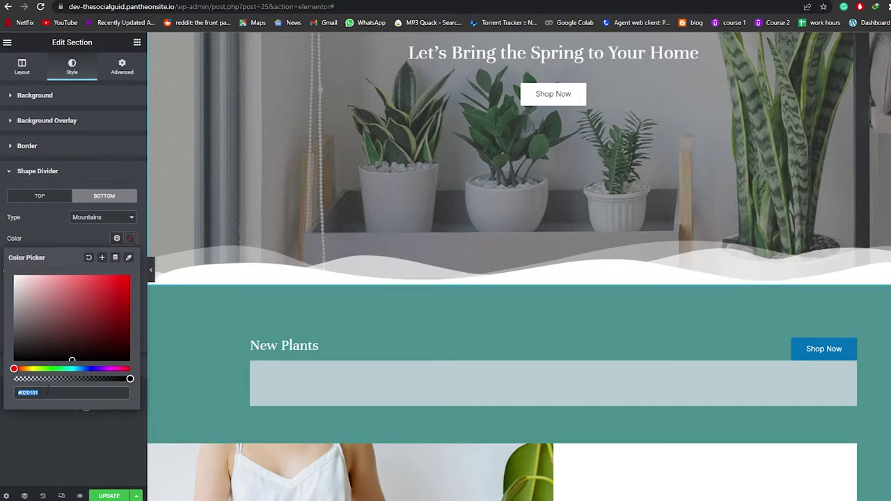
type("#4B8F8F")
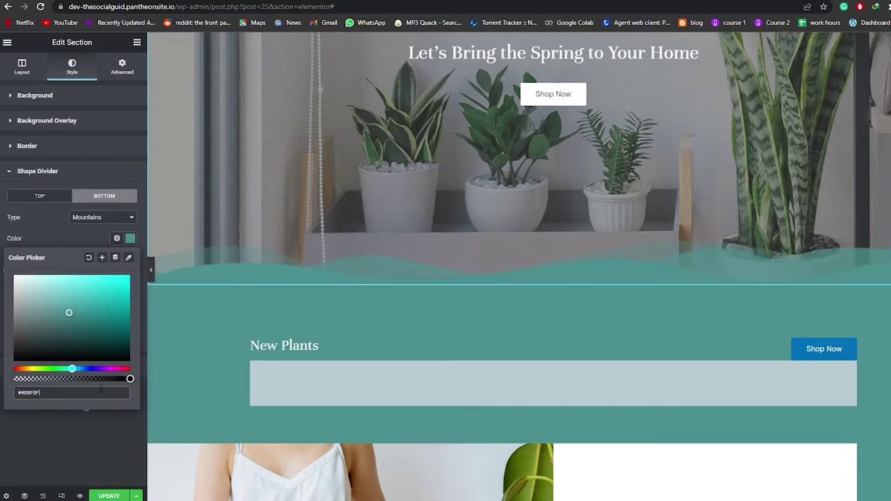
left_click(96, 430)
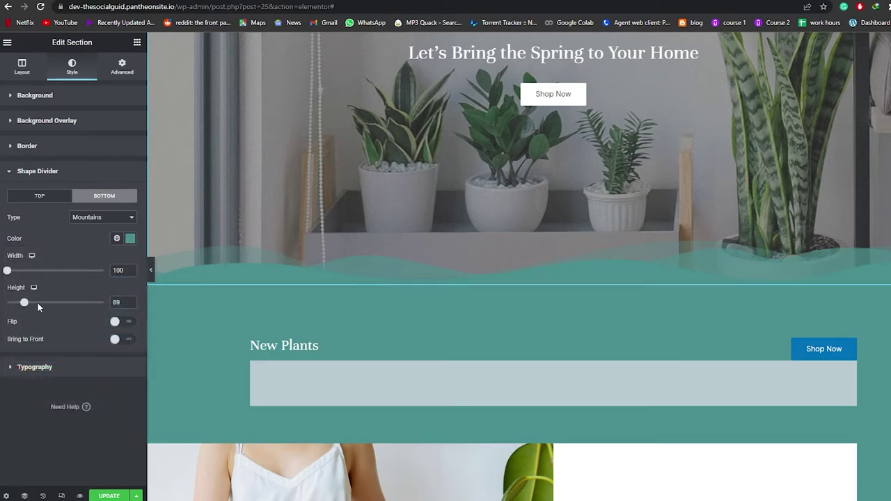
left_click_drag(25, 305, 26, 304)
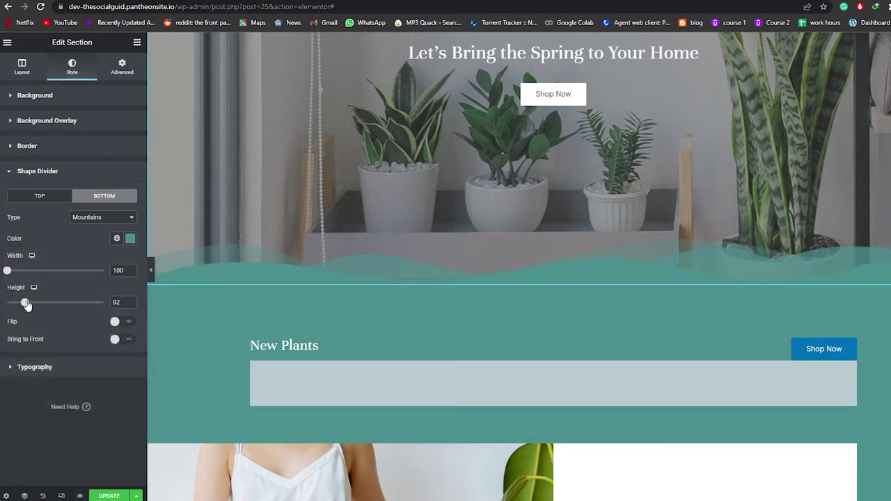
Step: Update the home page, reload the live page and check the dividers on the hero and testimonials sections
left_click(115, 493)
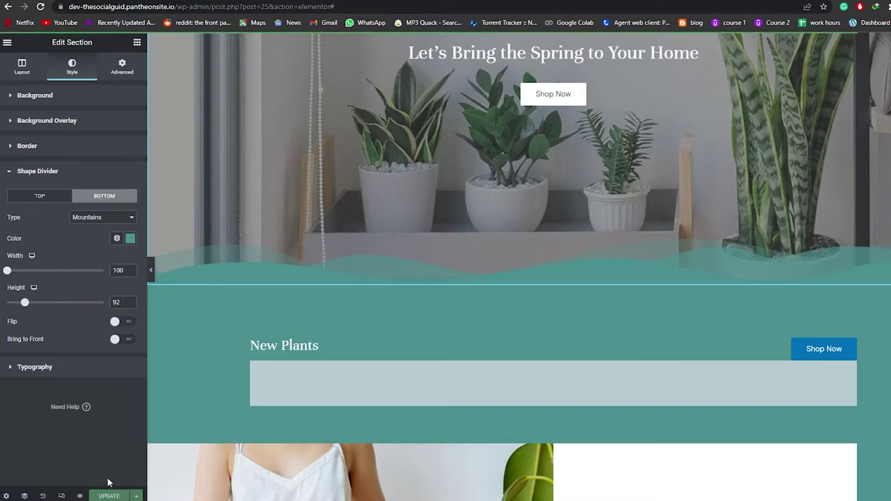
left_click(72, 1)
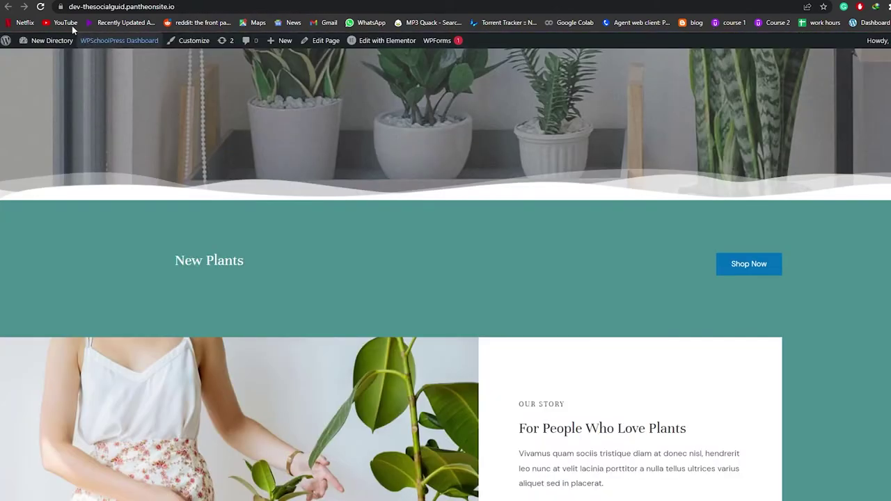
left_click(41, 7)
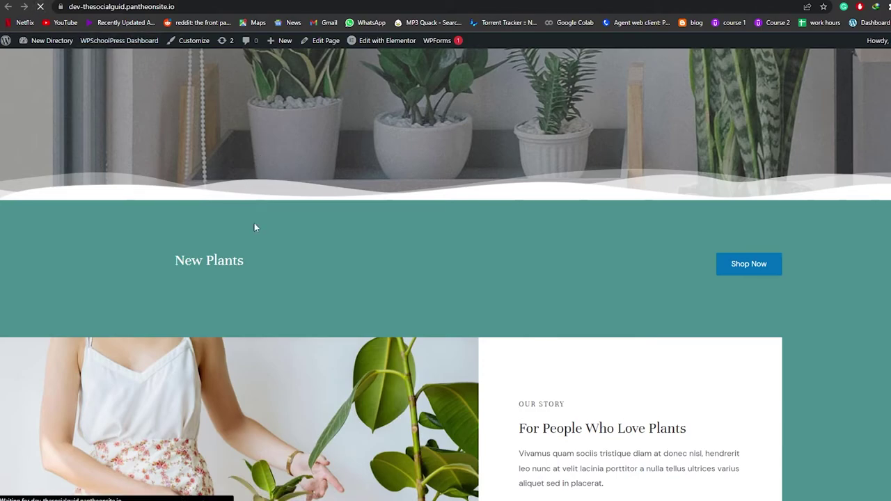
scroll(340, 336, "down", 4)
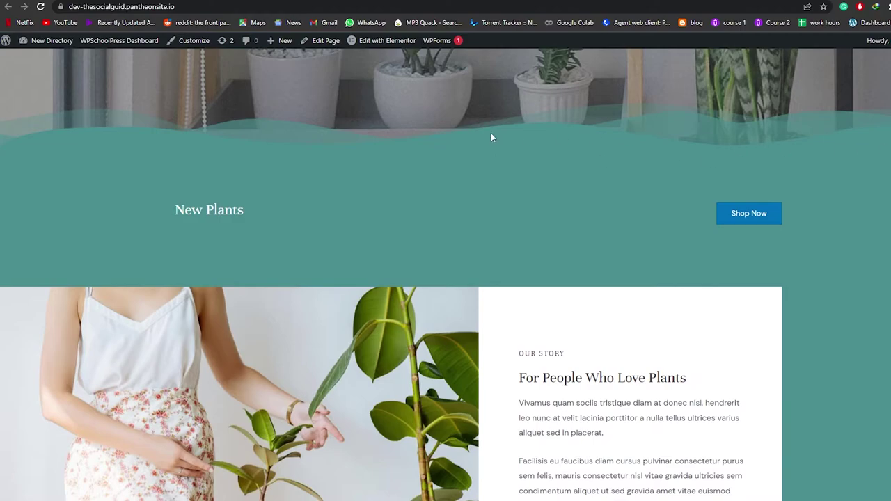
scroll(462, 195, "down", 7)
scroll(501, 199, "up", 1)
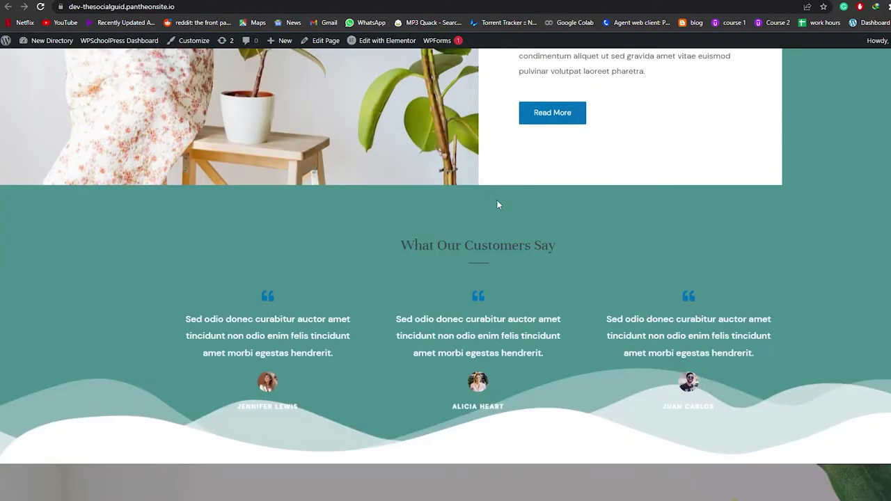
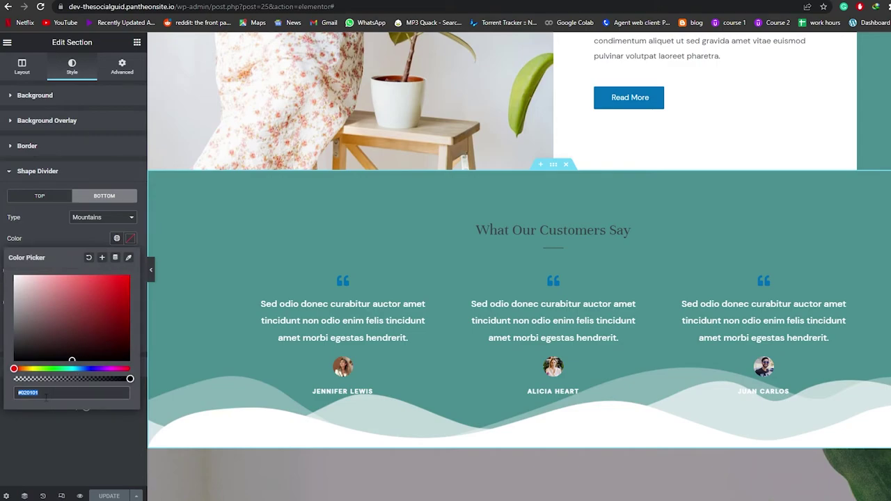
Step: Set the testimonials section's bottom shape divider colour to #4B8F8F
type("#4B8F8F")
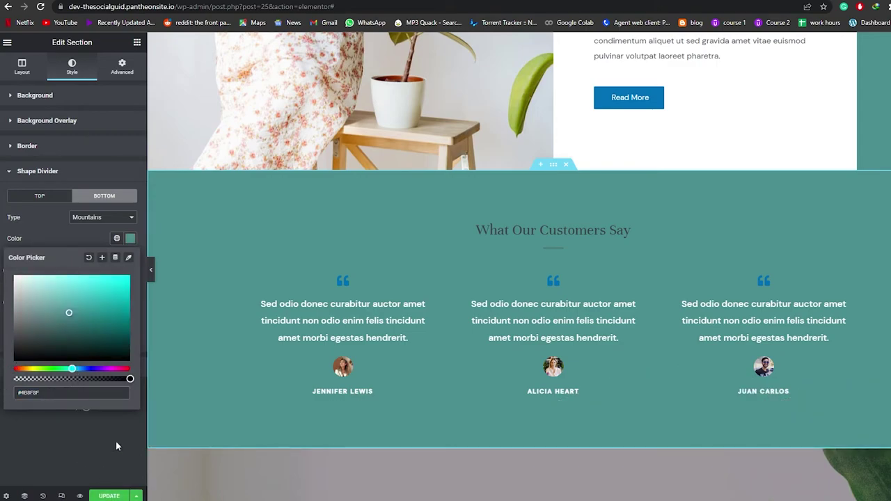
left_click(78, 443)
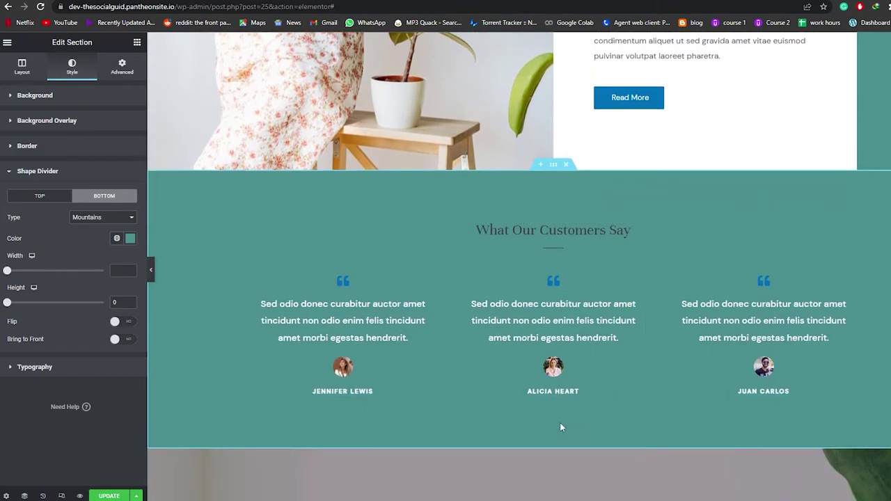
Step: Give the testimonials section a top Mountains shape divider with a height of 81 and colour #4B8F8F
left_click(53, 200)
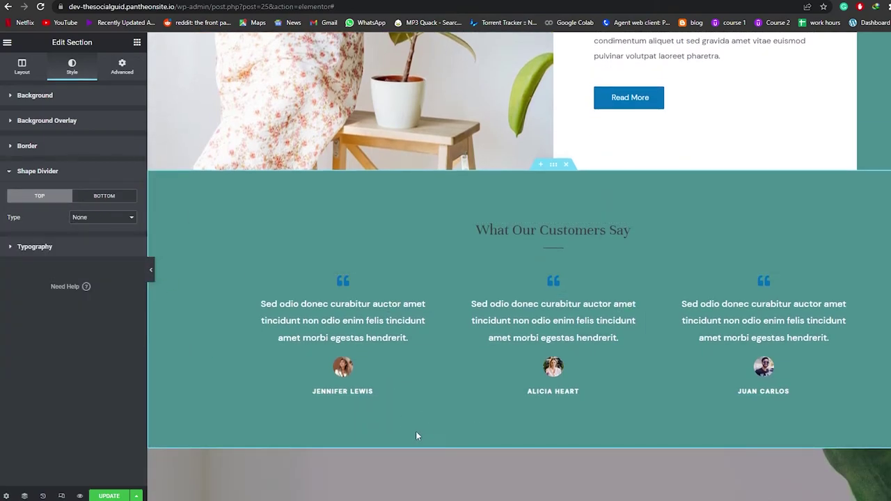
left_click(101, 218)
left_click(87, 252)
left_click(93, 217)
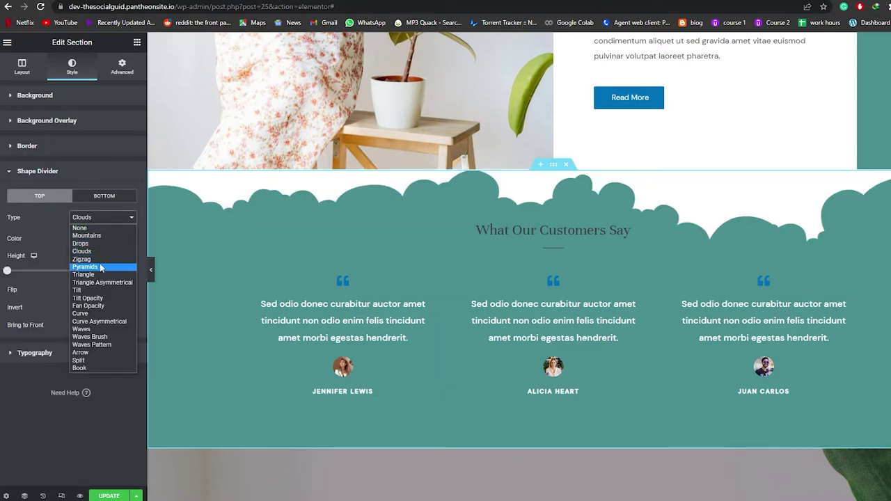
left_click(87, 235)
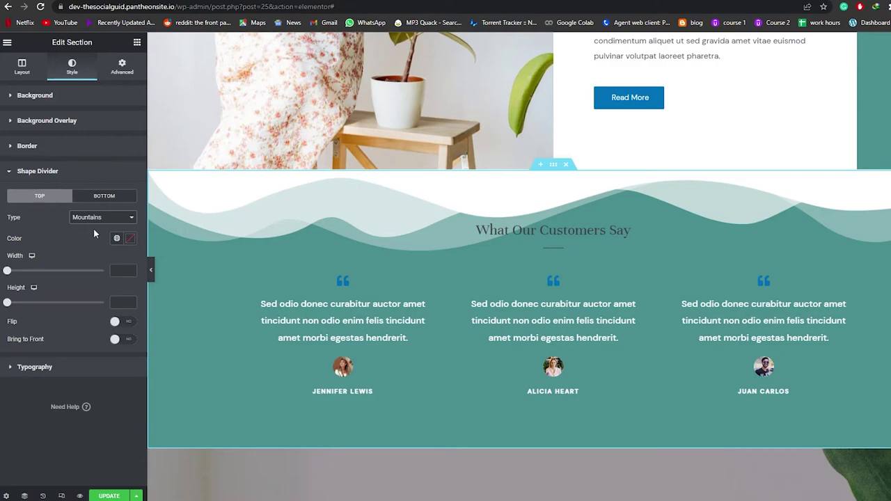
left_click_drag(5, 307, 22, 311)
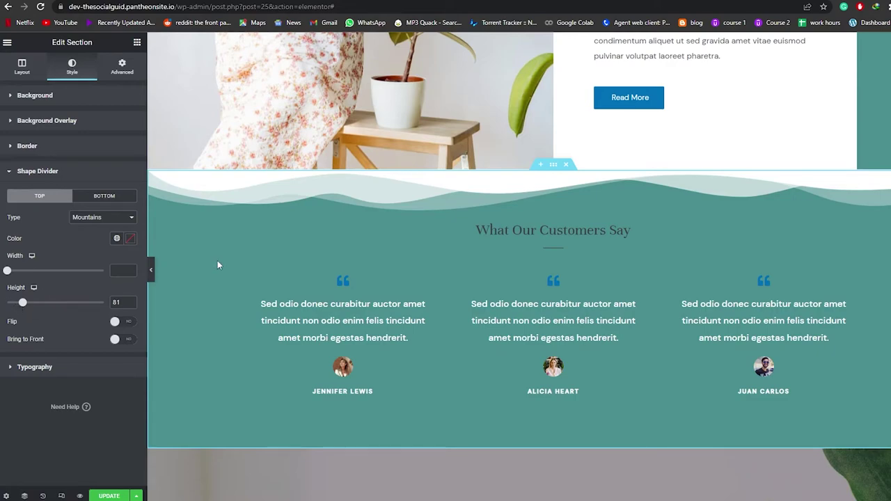
left_click(129, 239)
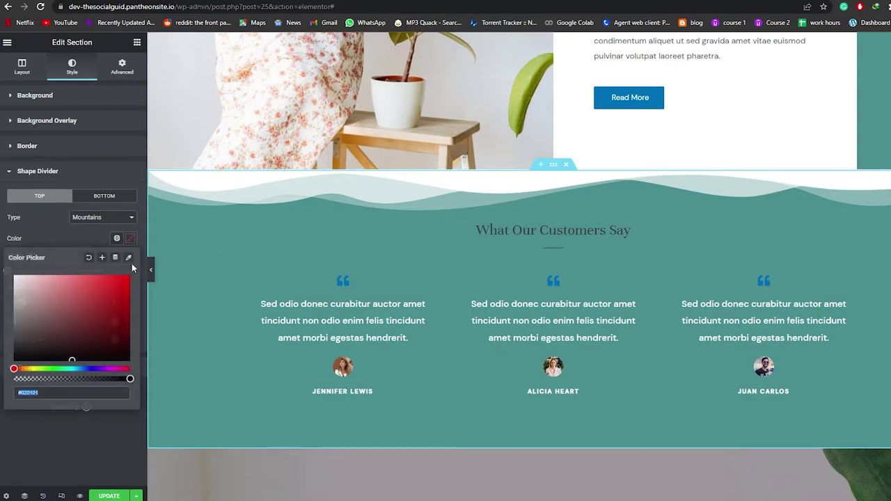
type("#4B8F8F")
left_click(42, 416)
Step: Add a bottom Mountains shape divider in colour #4B8F8F to the Our Story section
scroll(502, 327, "up", 5)
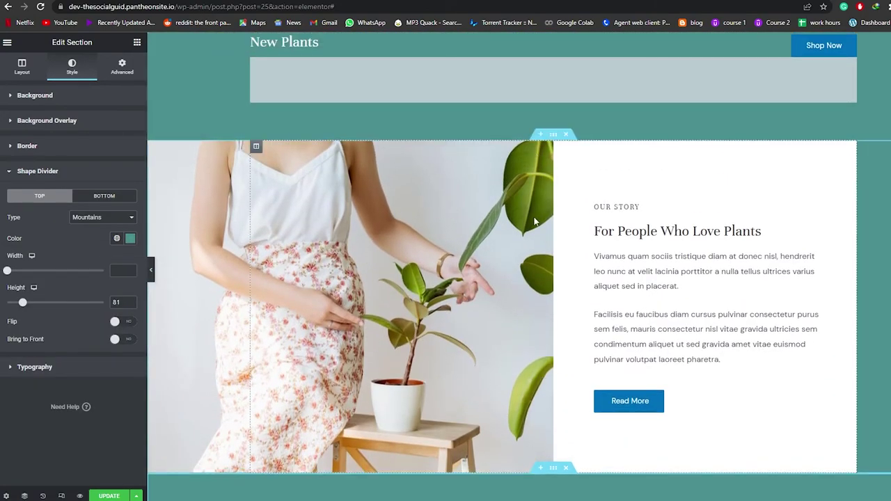
left_click(553, 134)
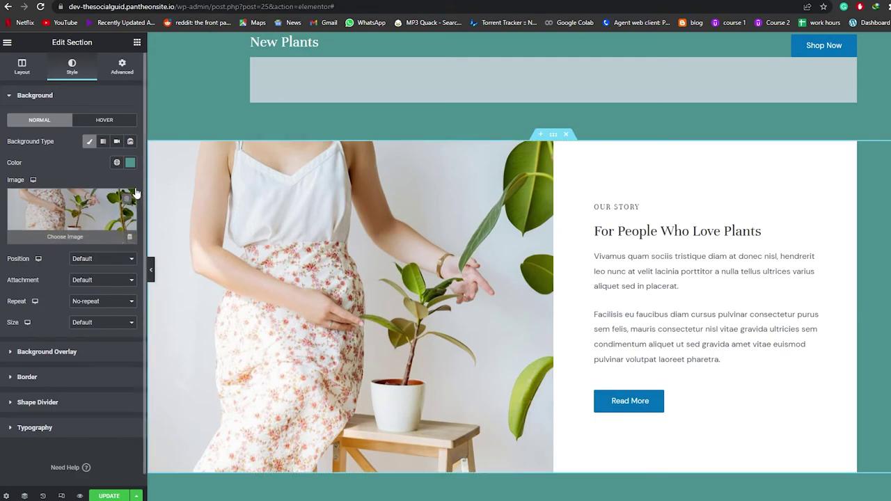
left_click(28, 351)
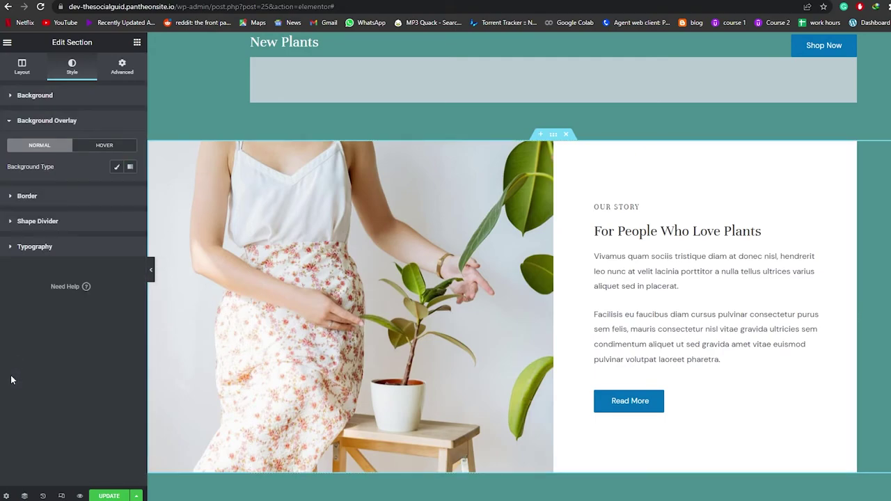
left_click(27, 220)
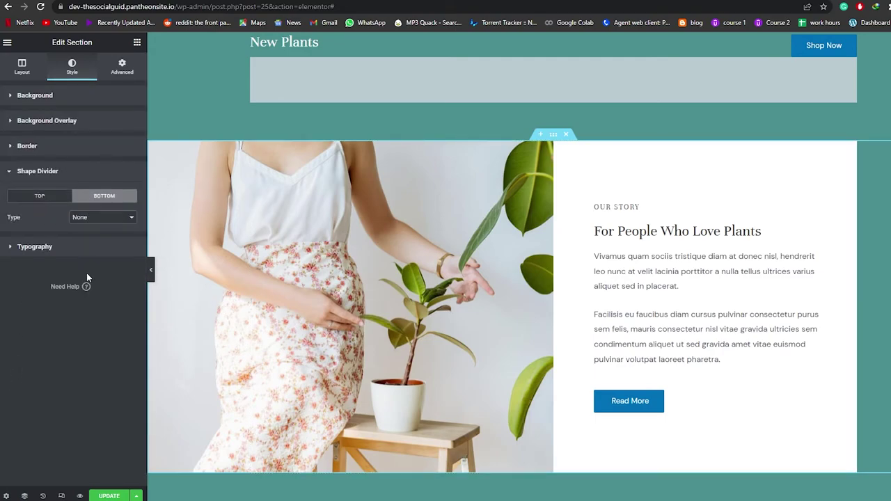
left_click(97, 217)
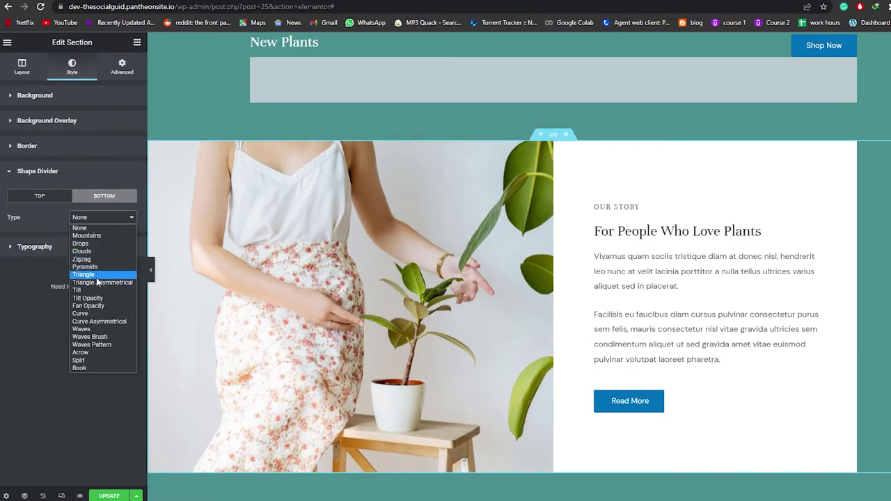
left_click(95, 235)
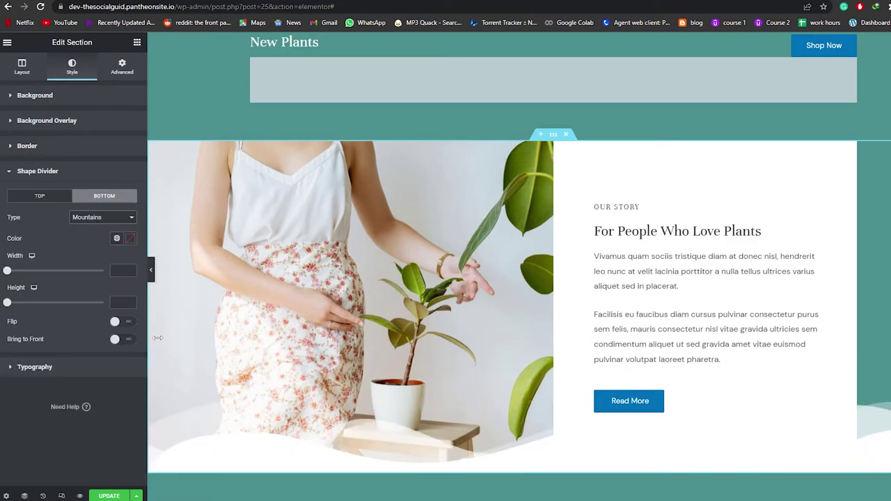
left_click(130, 238)
left_click(77, 393)
type("#4B8F8F")
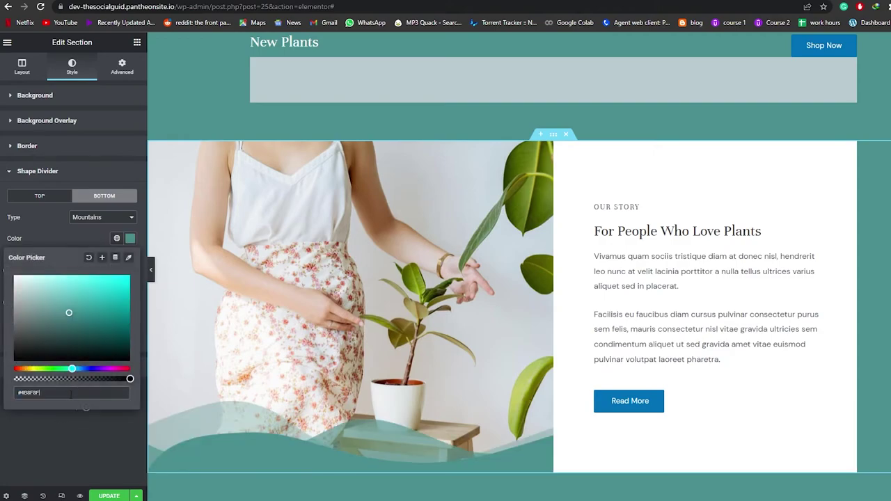
Step: Update the home page, reload the live page and check the Our Story divider and the sections above it
scroll(387, 307, "down", 3)
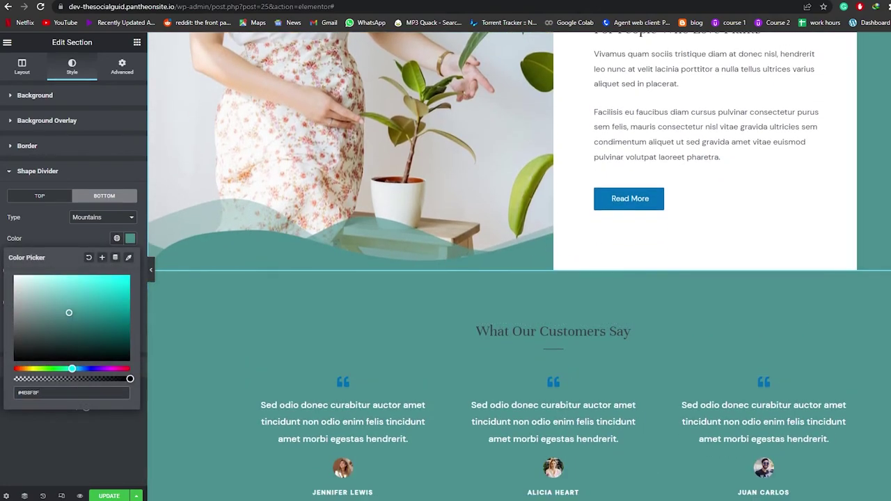
left_click(120, 496)
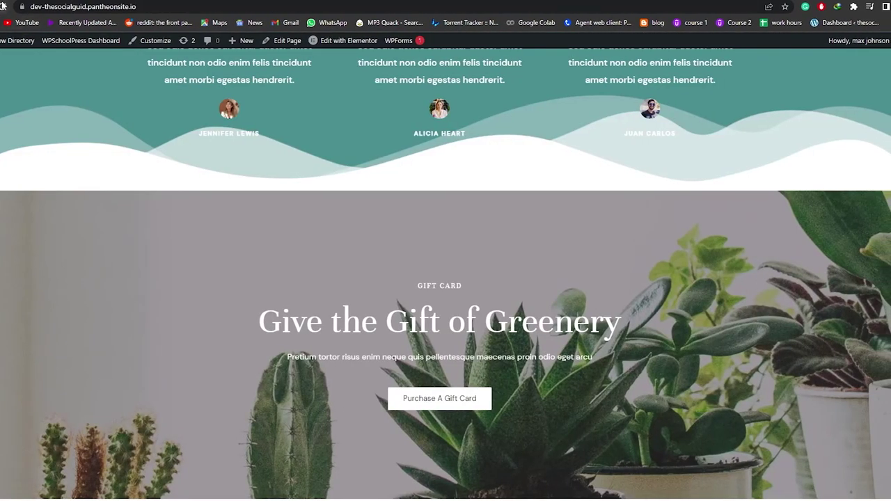
left_click(4, 7)
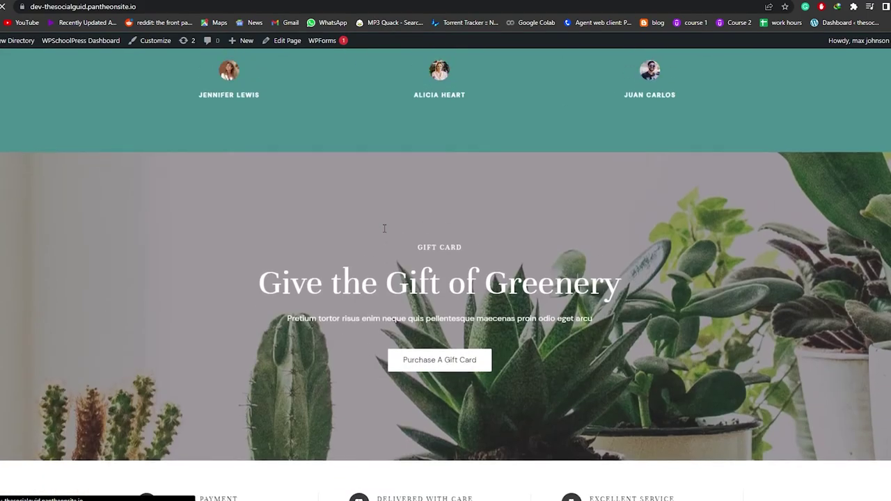
scroll(382, 228, "up", 5)
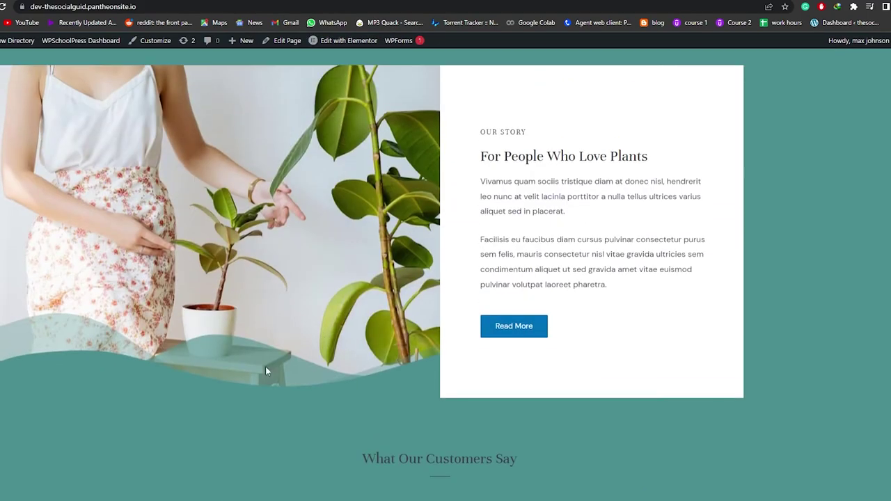
scroll(267, 416, "up", 10)
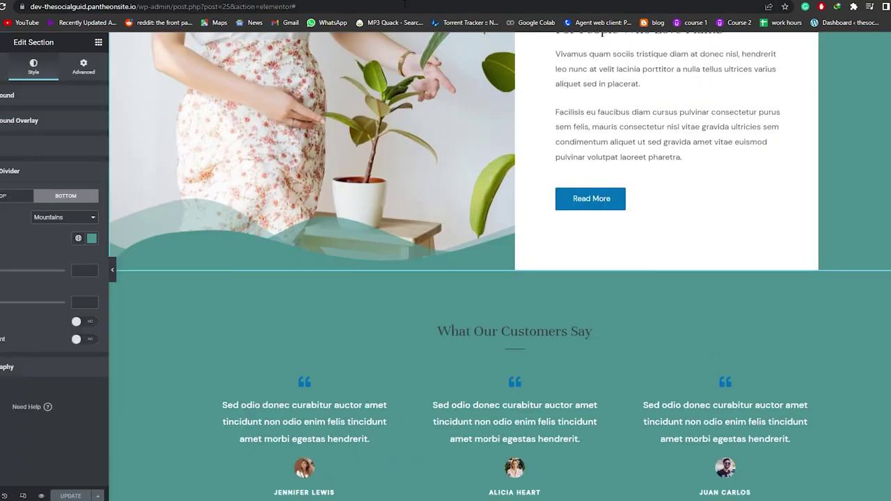
Step: Collapse the editor's side panel and review the whole home page design at full width
scroll(279, 265, "up", 2)
left_click(112, 270)
scroll(387, 306, "down", 10)
scroll(384, 306, "up", 15)
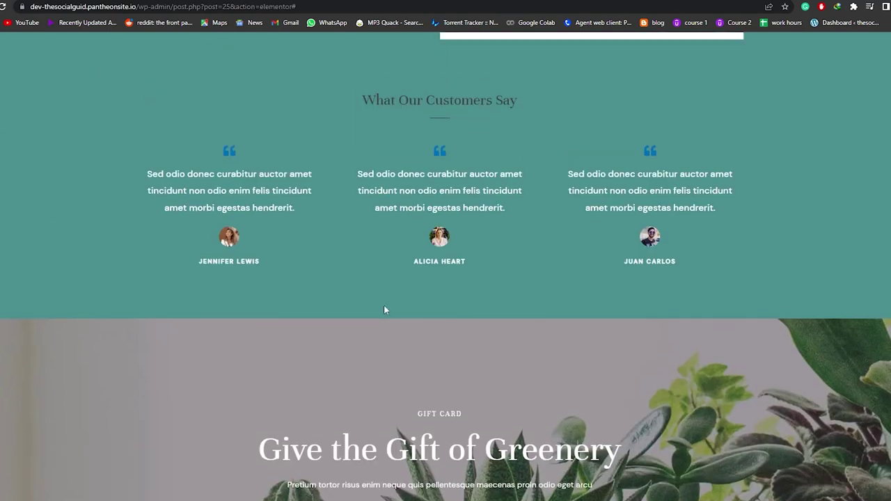